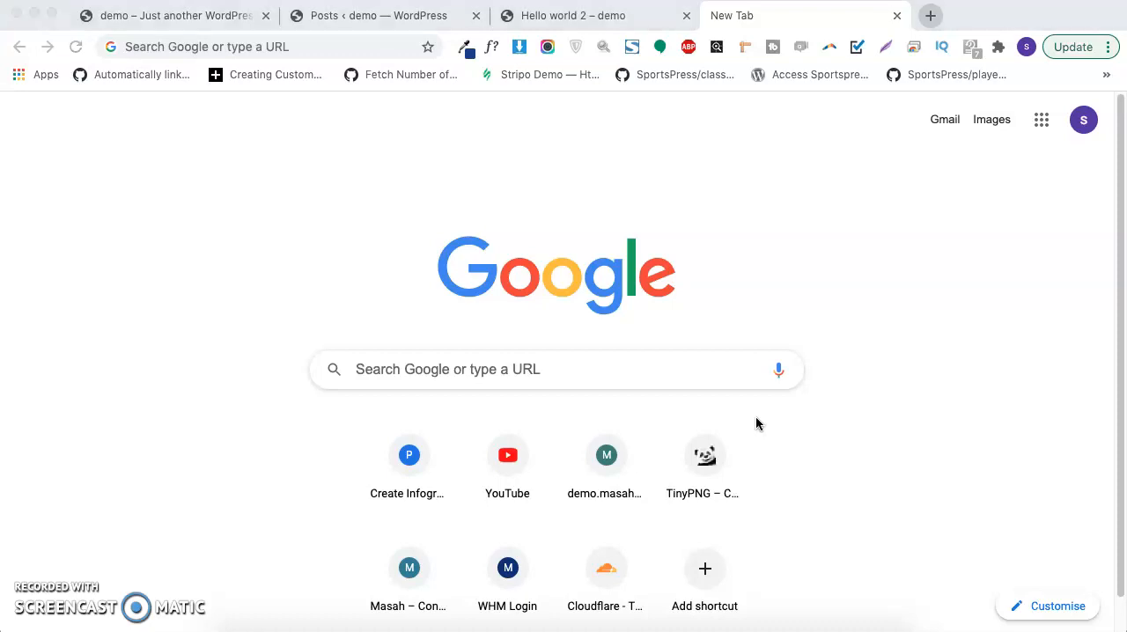
Step: Search Google for wplocal and open the Local WordPress development tool's website
{"action": "left_click", "coordinate": [434, 369]}
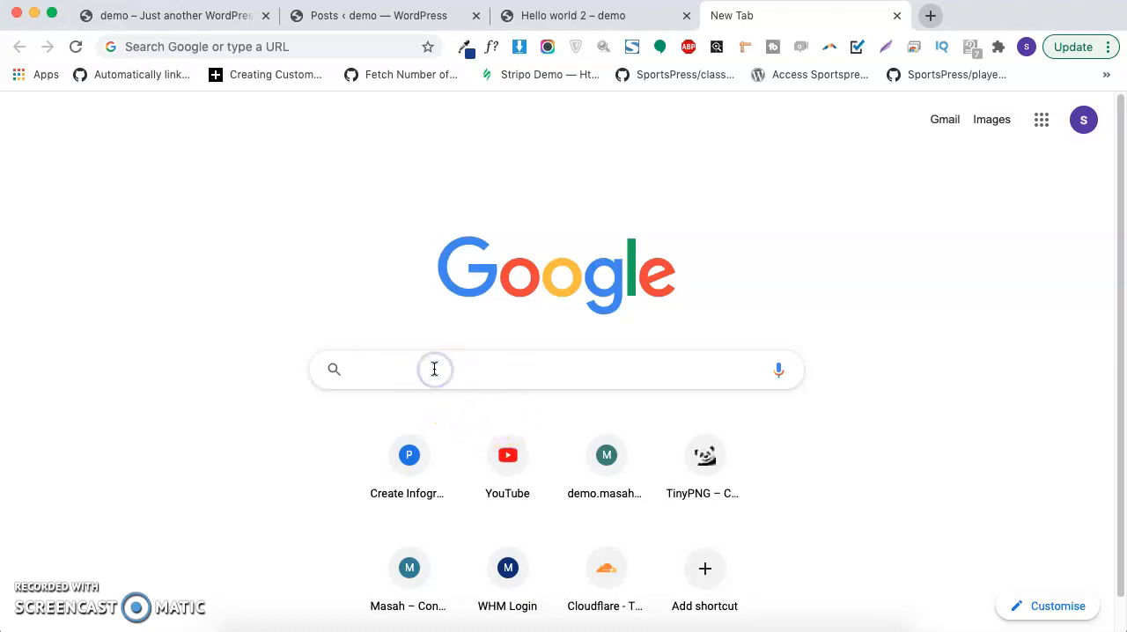
{"action": "type", "text": "wplocal"}
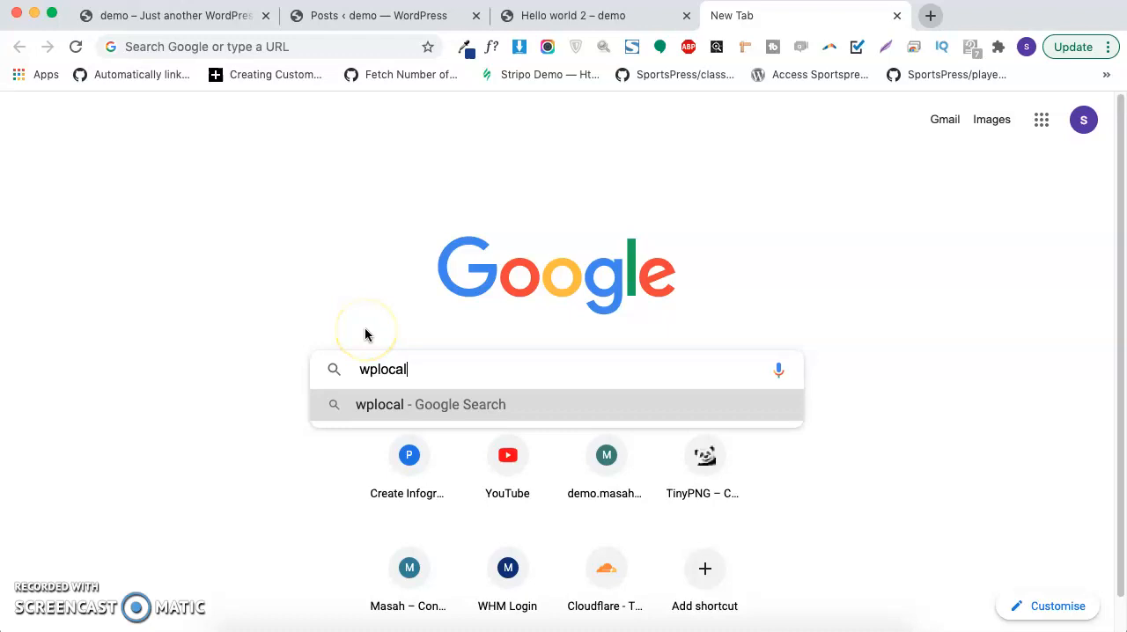
{"action": "left_click", "coordinate": [491, 404]}
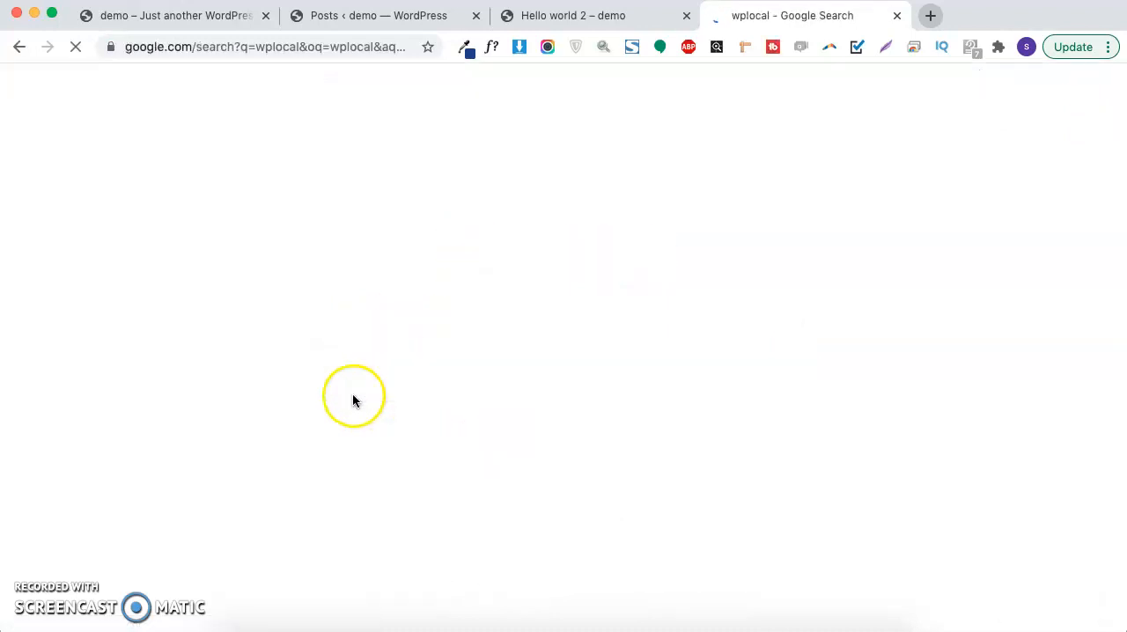
{"action": "left_click", "coordinate": [243, 282]}
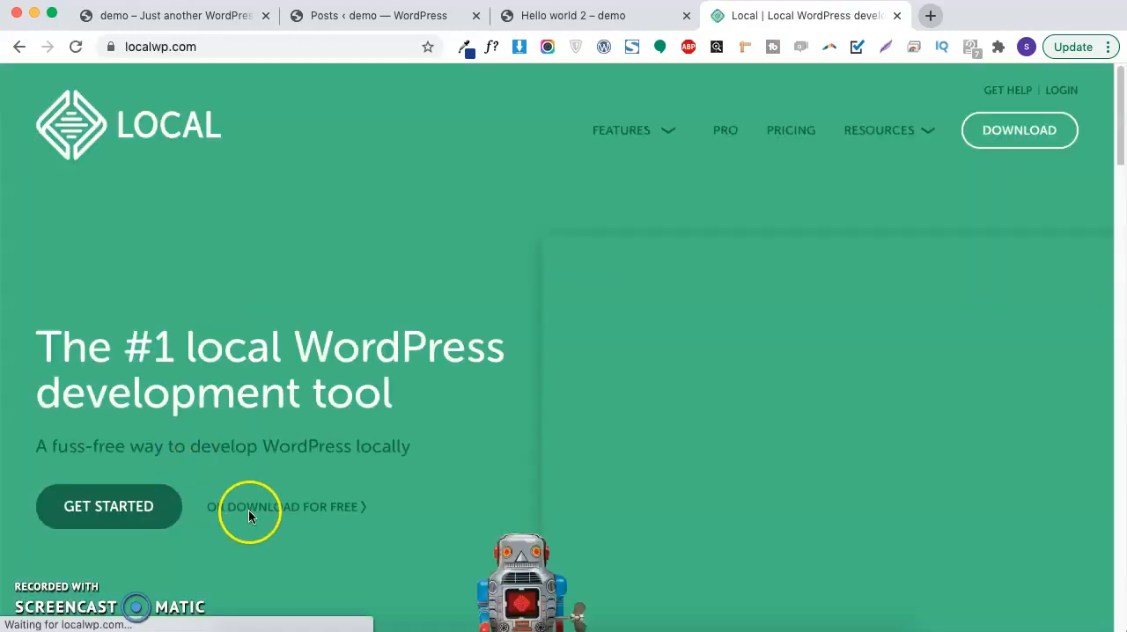
Step: Open the free download form for Local, choose Mac as the platform, and review the fields it asks for
{"action": "scroll", "coordinate": [290, 482], "scroll_direction": "down", "scroll_amount": 2}
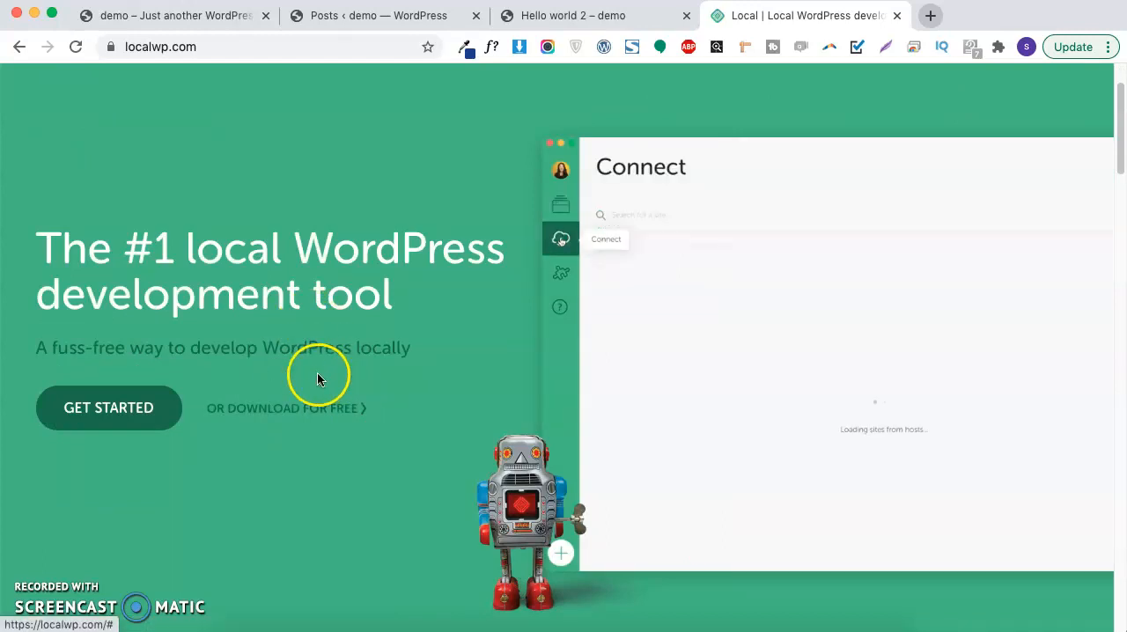
{"action": "left_click", "coordinate": [380, 411]}
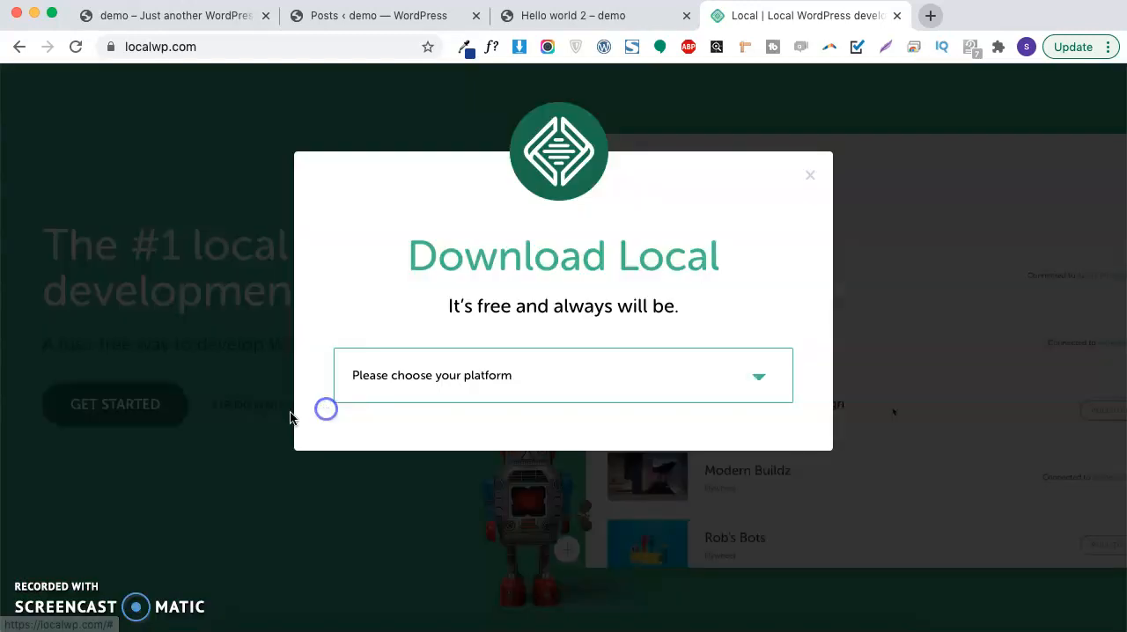
{"action": "left_click", "coordinate": [455, 379]}
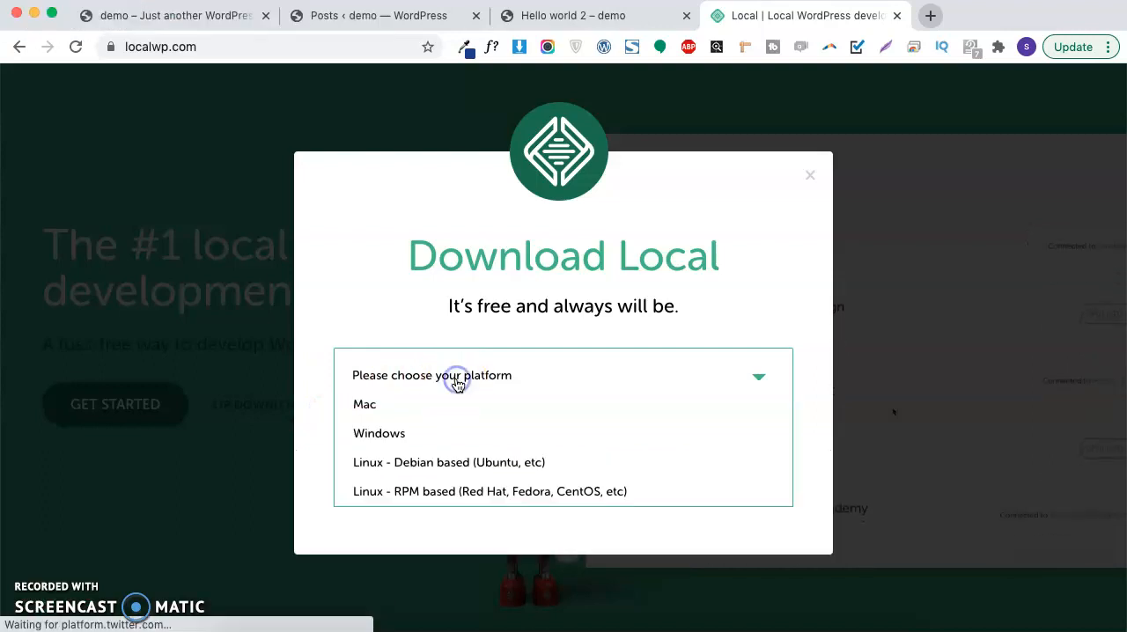
{"action": "left_click", "coordinate": [444, 431]}
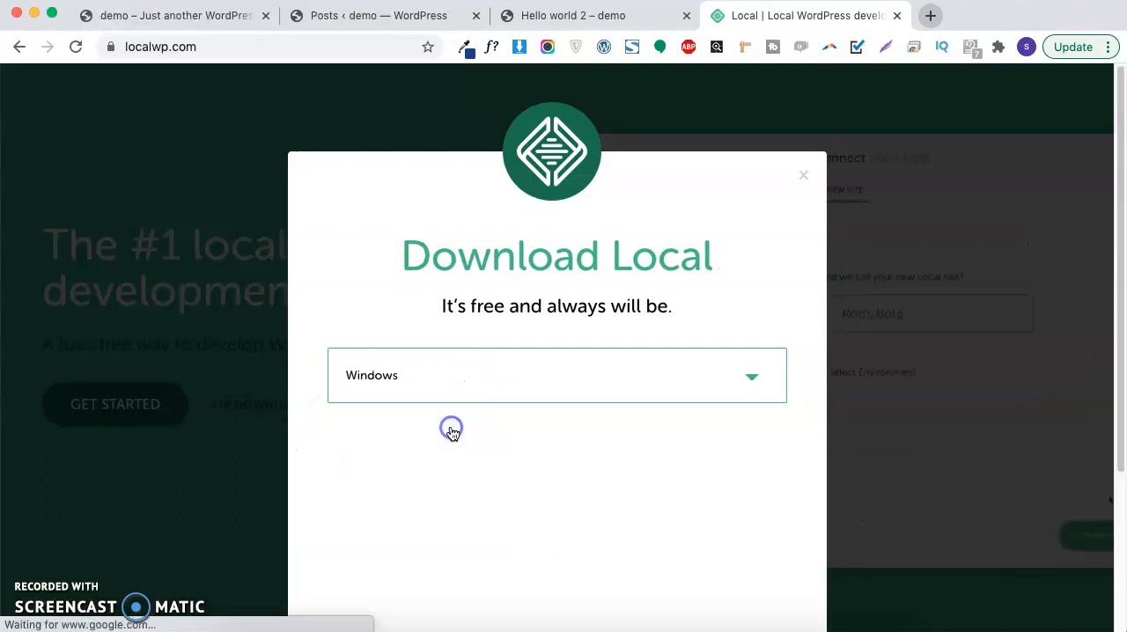
{"action": "left_click", "coordinate": [464, 382]}
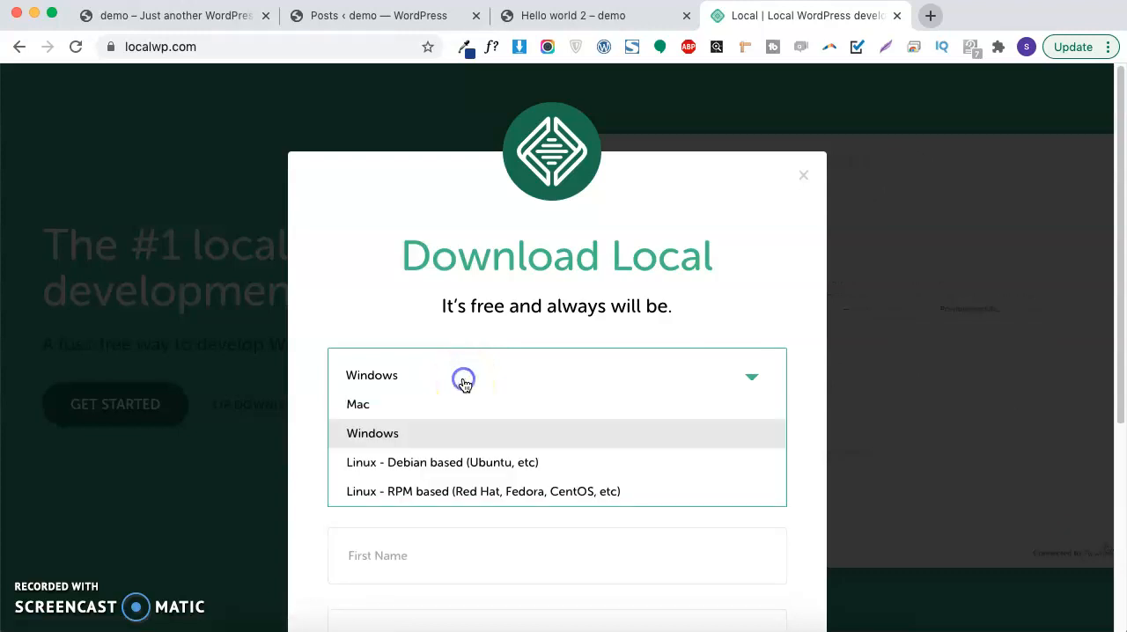
{"action": "left_click", "coordinate": [428, 404]}
{"action": "scroll", "coordinate": [431, 396], "scroll_direction": "down", "scroll_amount": 2}
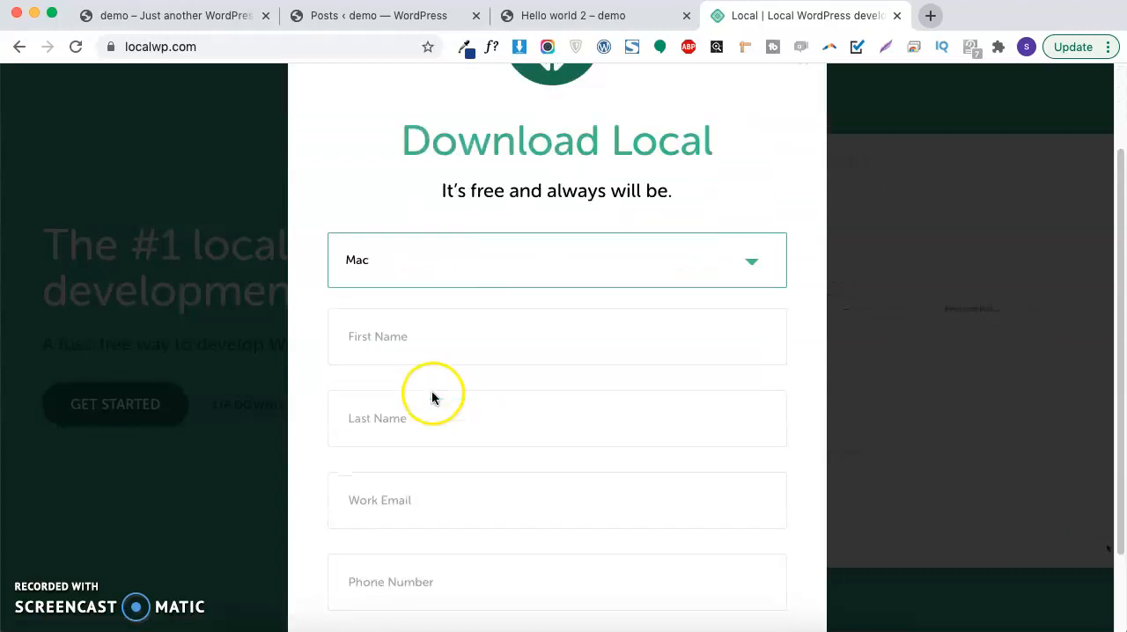
{"action": "scroll", "coordinate": [432, 398], "scroll_direction": "down", "scroll_amount": 2}
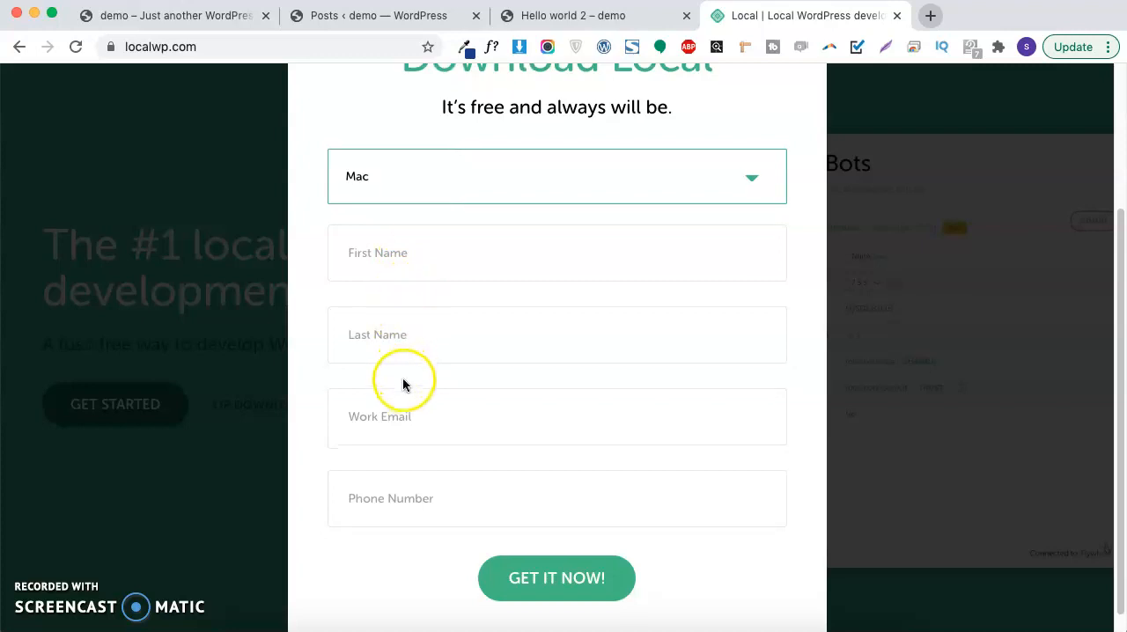
{"action": "scroll", "coordinate": [440, 449], "scroll_direction": "down", "scroll_amount": 1}
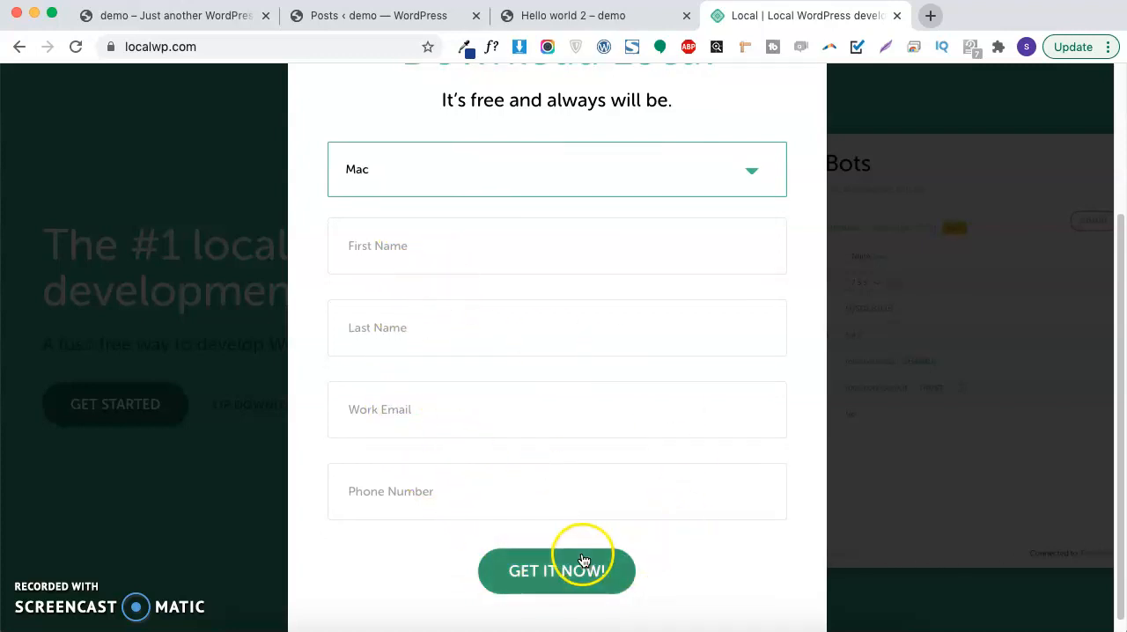
{"action": "scroll", "coordinate": [546, 563], "scroll_direction": "down", "scroll_amount": 1}
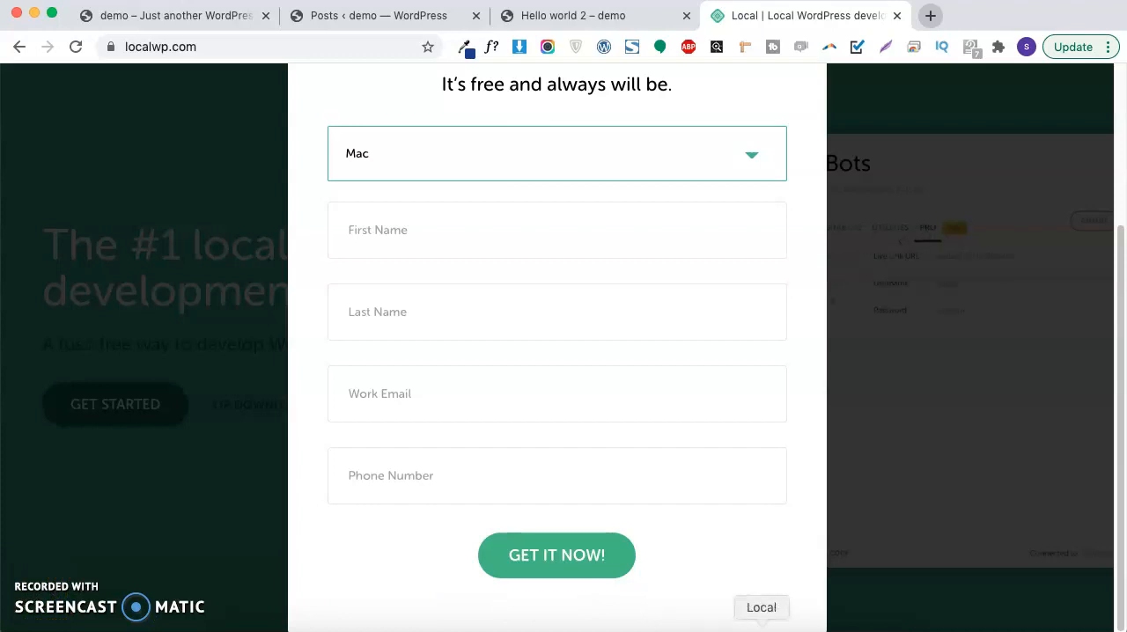
Step: Switch to the Local desktop app and view its list of local sites
{"action": "left_click", "coordinate": [762, 627]}
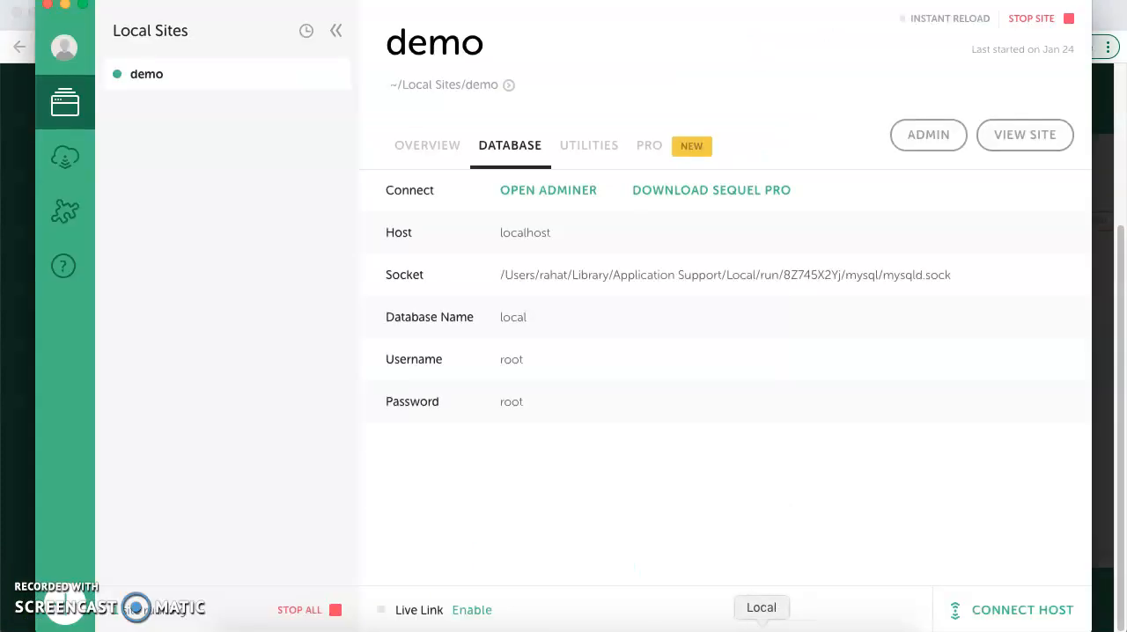
{"action": "left_click", "coordinate": [333, 31]}
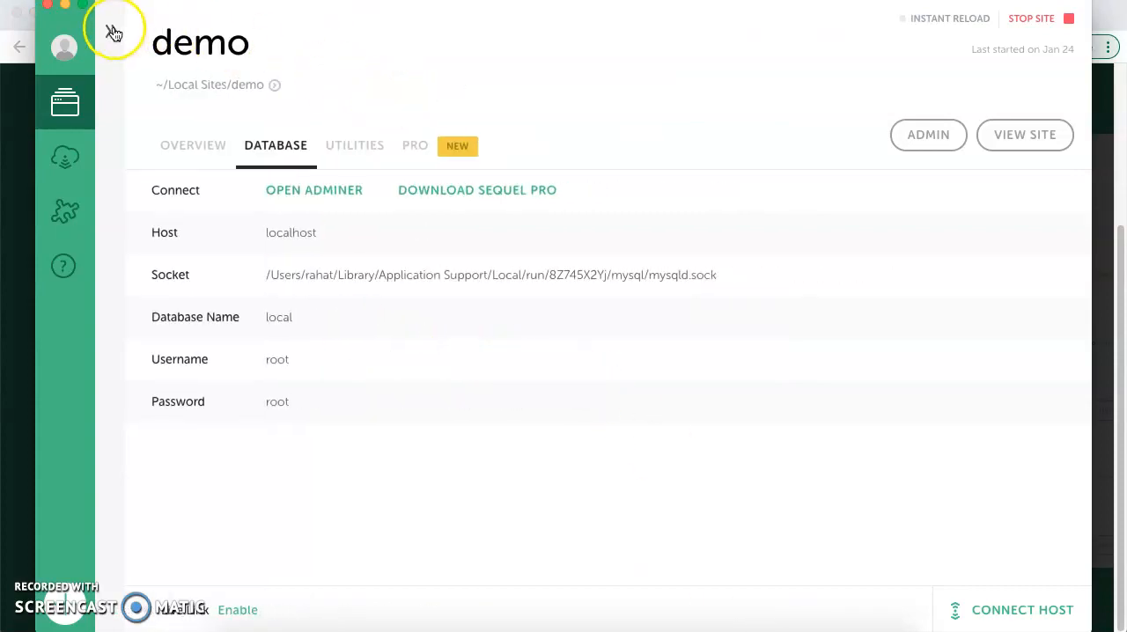
{"action": "left_click", "coordinate": [112, 30]}
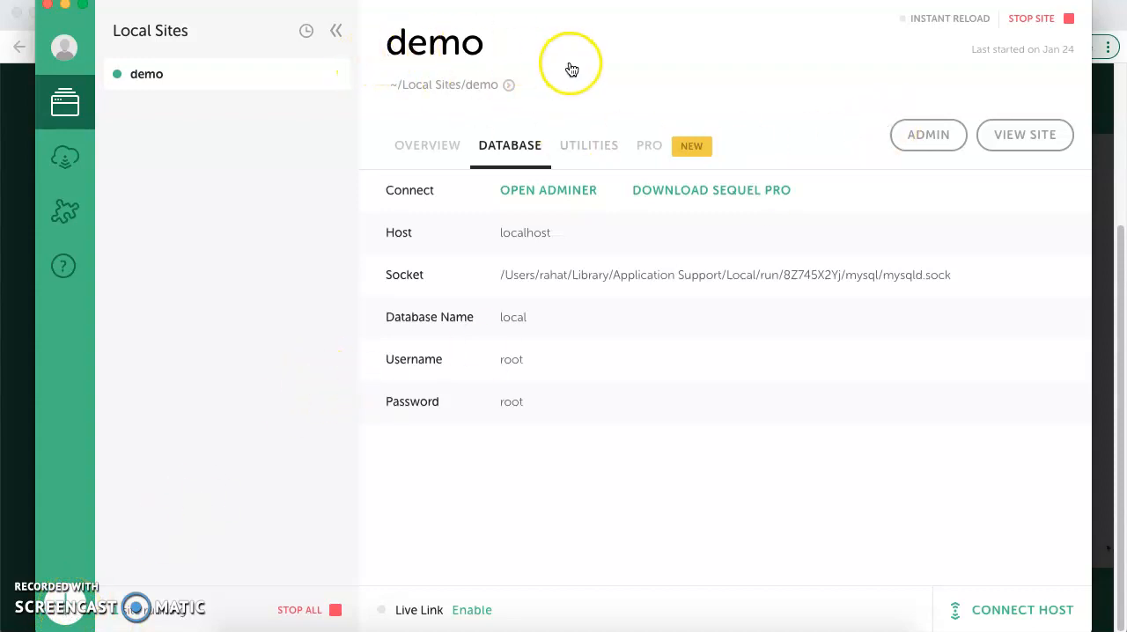
Step: Start a new site named developer, review its local domain in the advanced options, and continue to the environment setup
{"action": "left_click", "coordinate": [67, 619]}
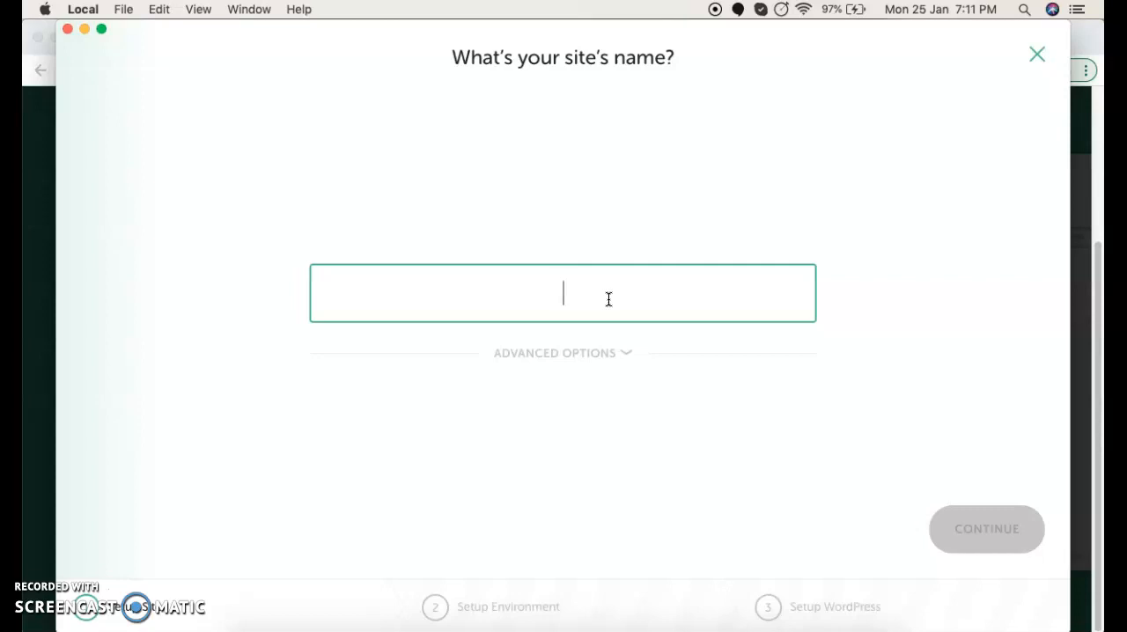
{"action": "type", "text": "developer"}
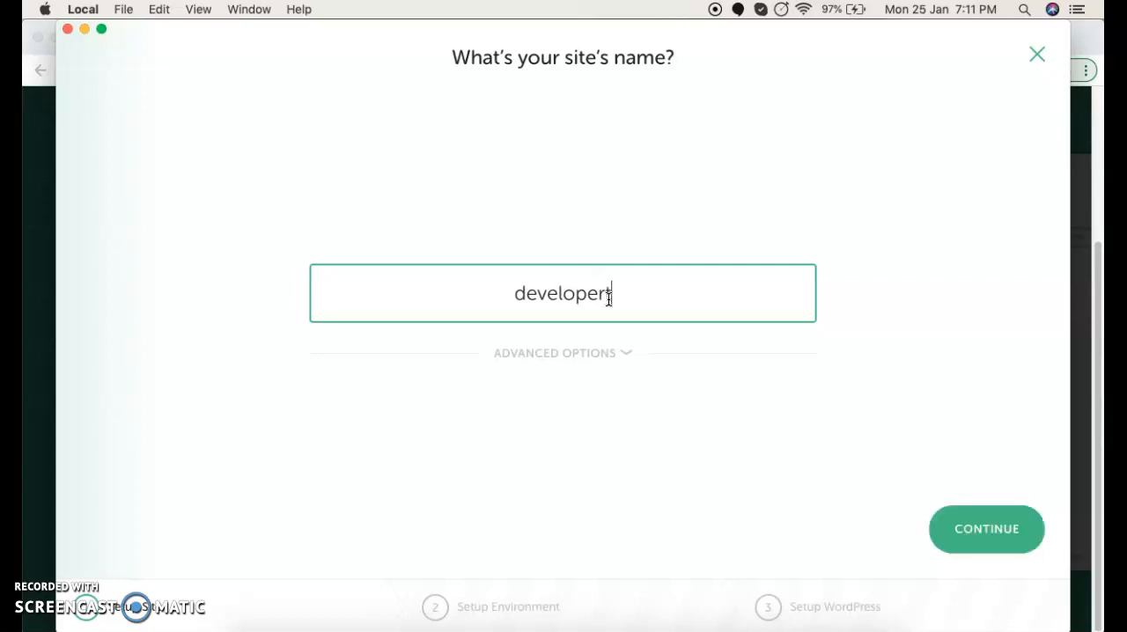
{"action": "left_click", "coordinate": [608, 352]}
{"action": "left_click_drag", "start_coordinate": [382, 346], "coordinate": [458, 348]}
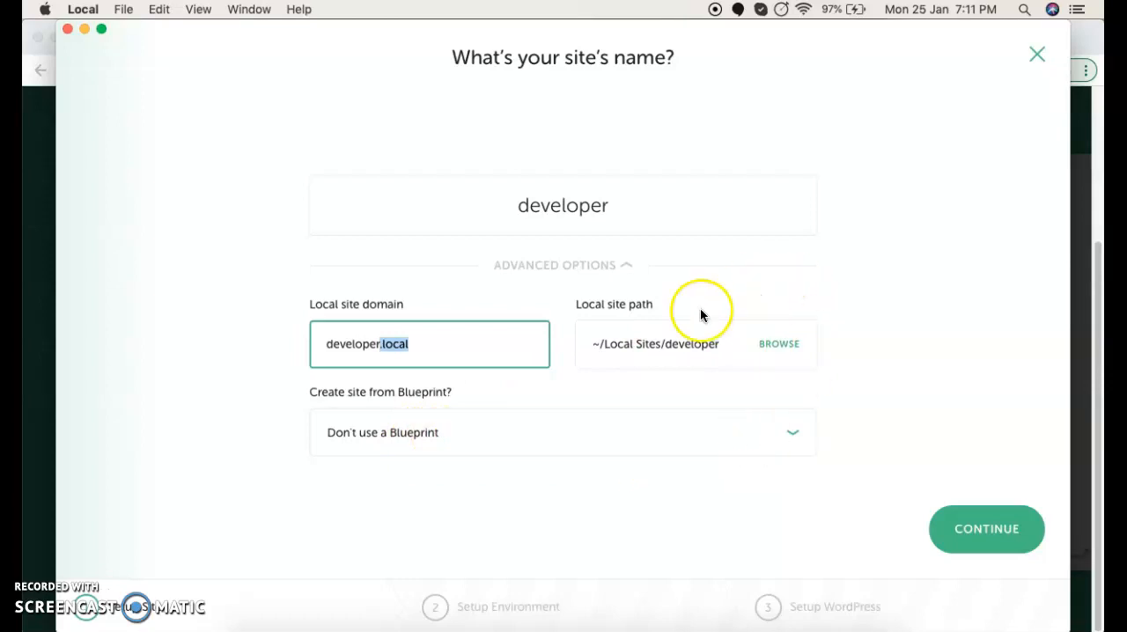
{"action": "left_click", "coordinate": [461, 347]}
{"action": "double_click", "coordinate": [395, 343]}
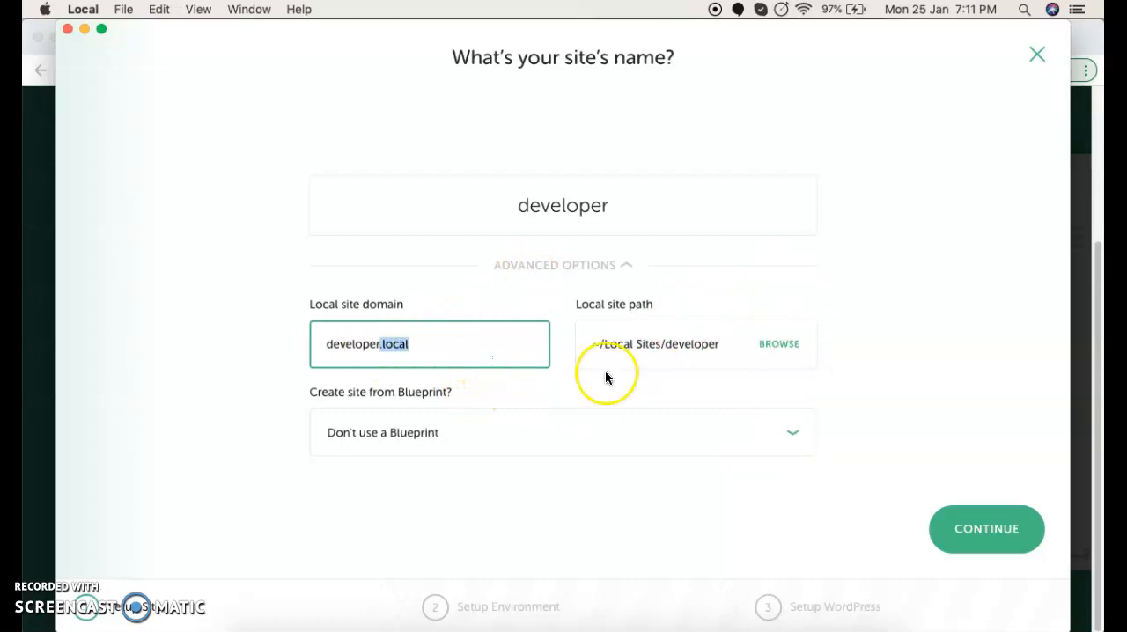
{"action": "left_click", "coordinate": [989, 530]}
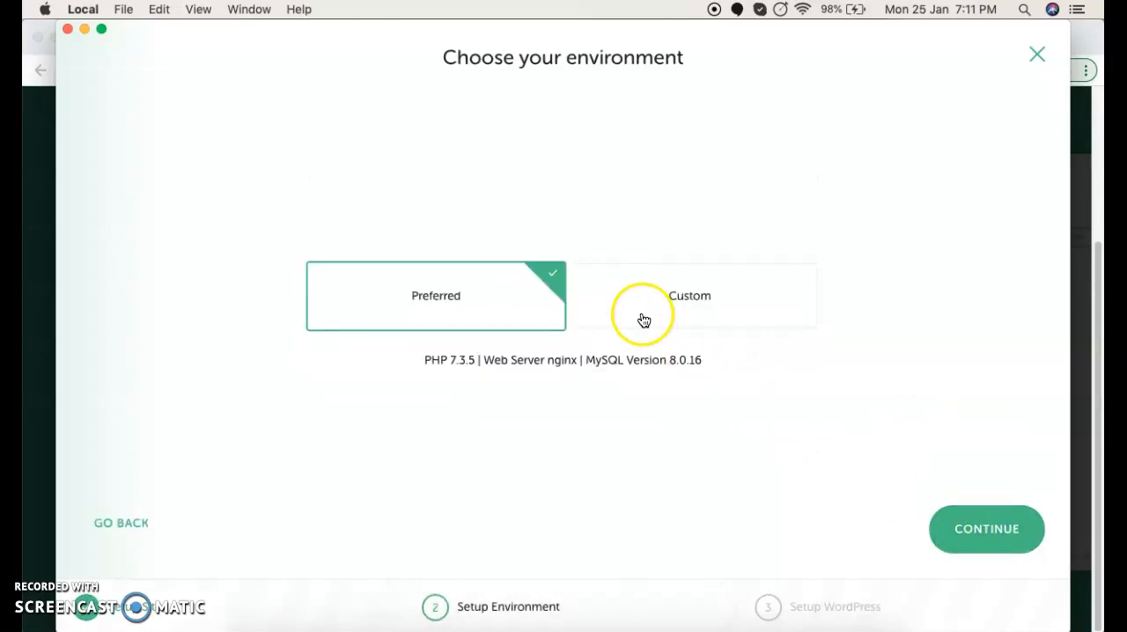
Step: Review the custom PHP version, web server and database choices, and continue with the Preferred environment
{"action": "left_click", "coordinate": [721, 317]}
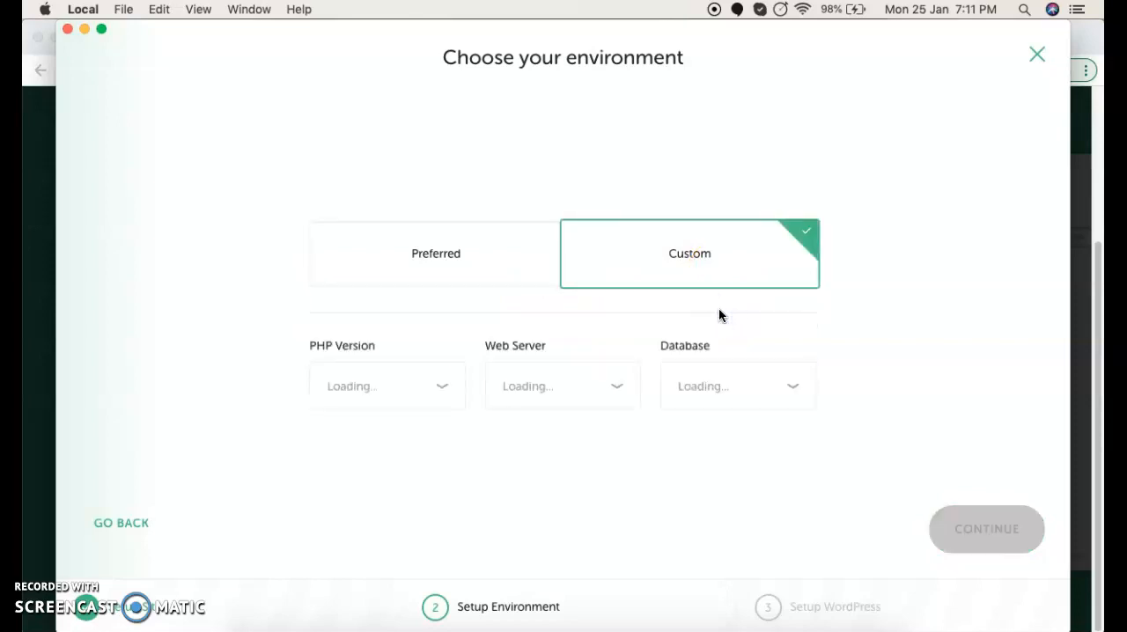
{"action": "left_click", "coordinate": [366, 393]}
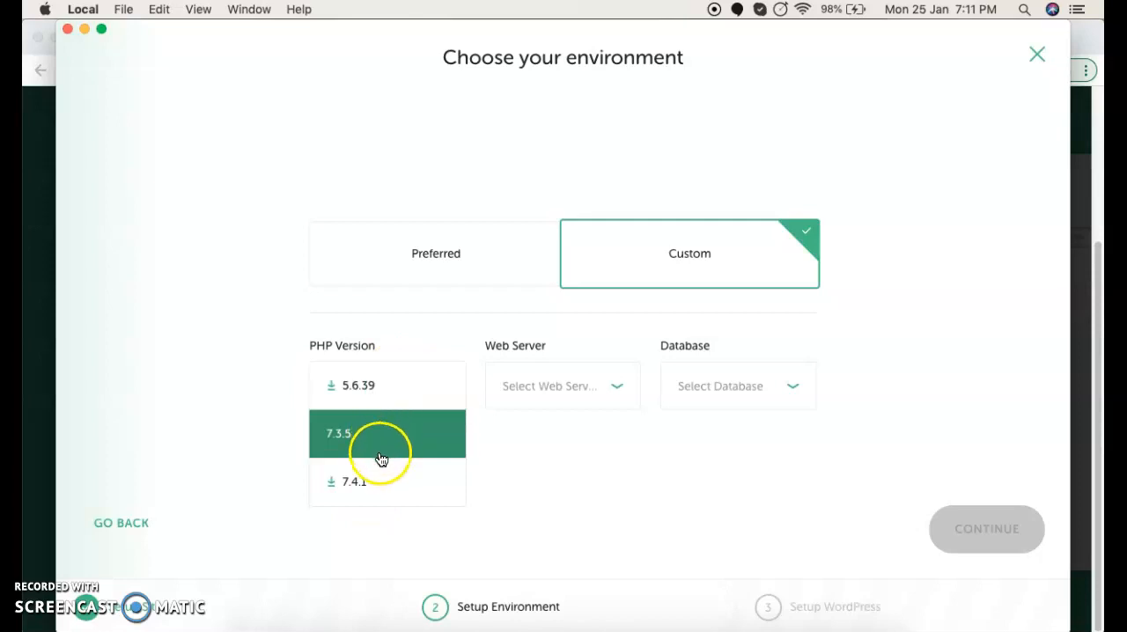
{"action": "left_click", "coordinate": [570, 394]}
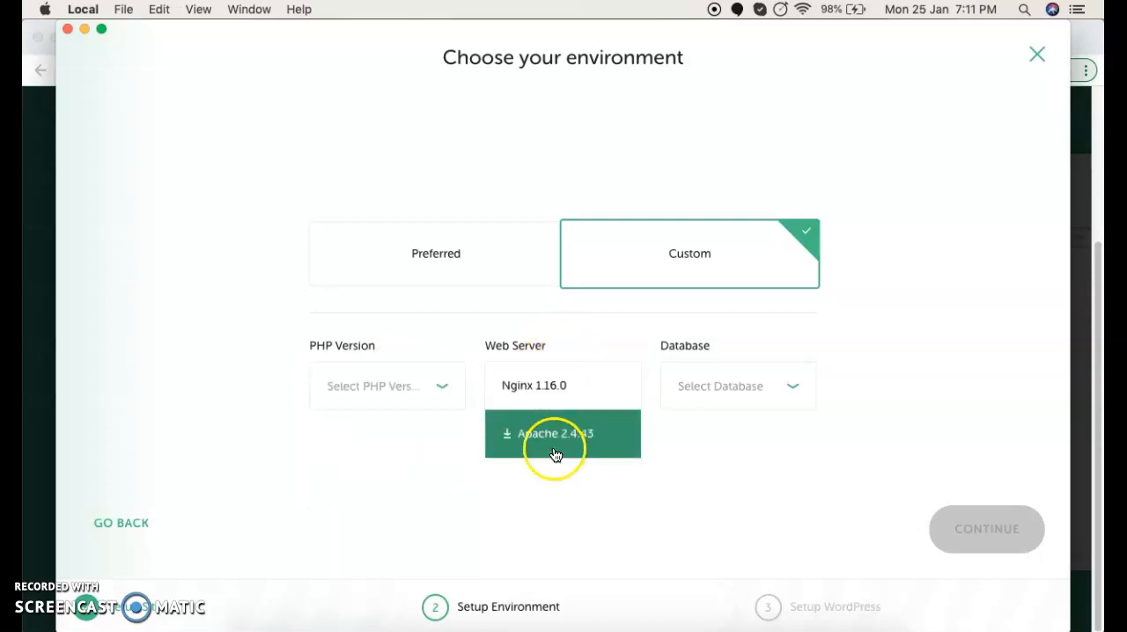
{"action": "left_click", "coordinate": [734, 394]}
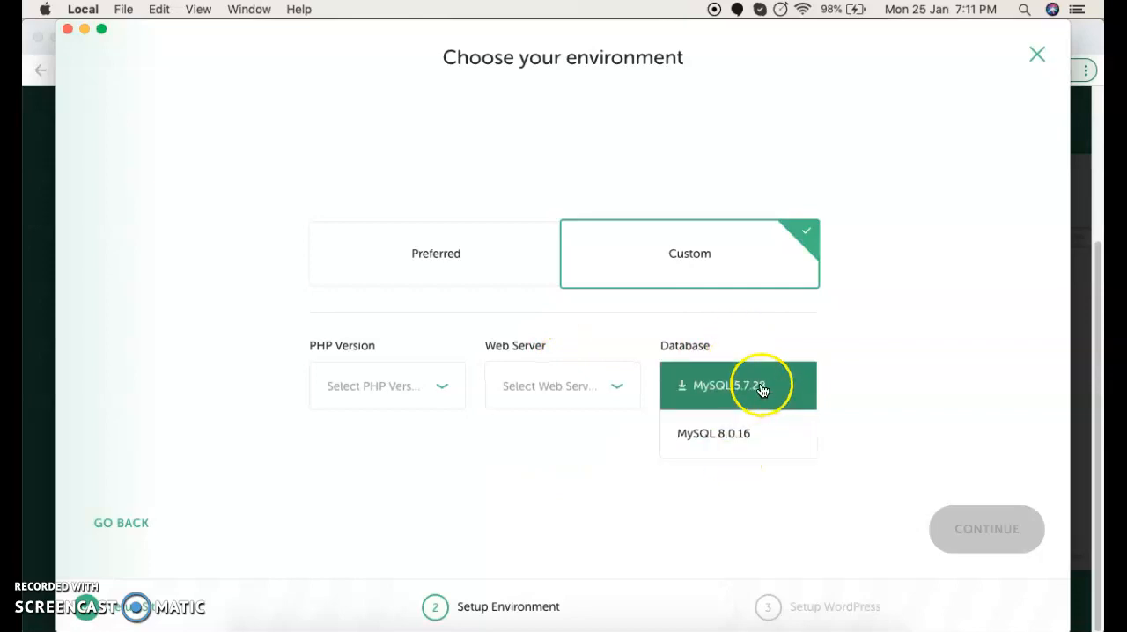
{"action": "left_click", "coordinate": [483, 254]}
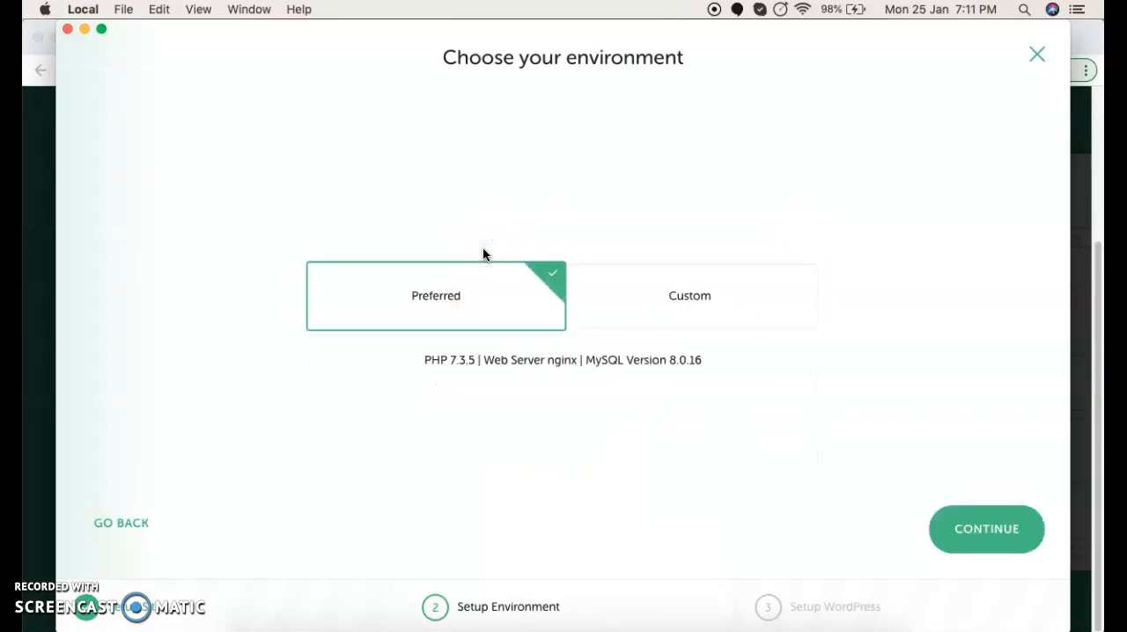
{"action": "left_click", "coordinate": [991, 532]}
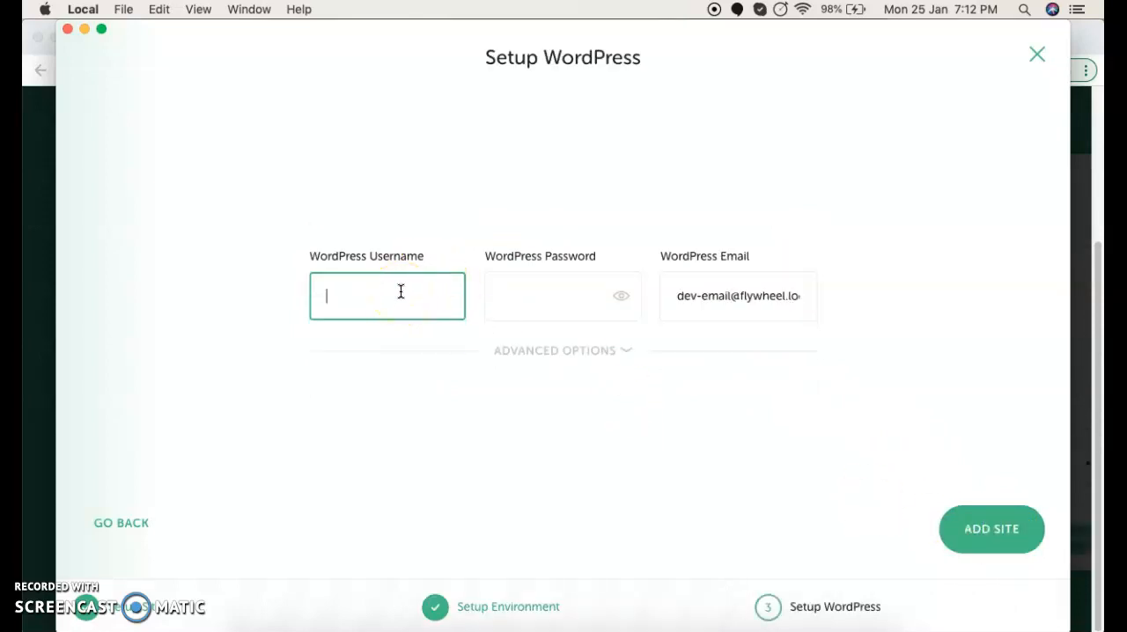
Step: Set the WordPress username to admin, enter the WordPress password, and add the site with the multisite option left at No
{"action": "type", "text": "admin"}
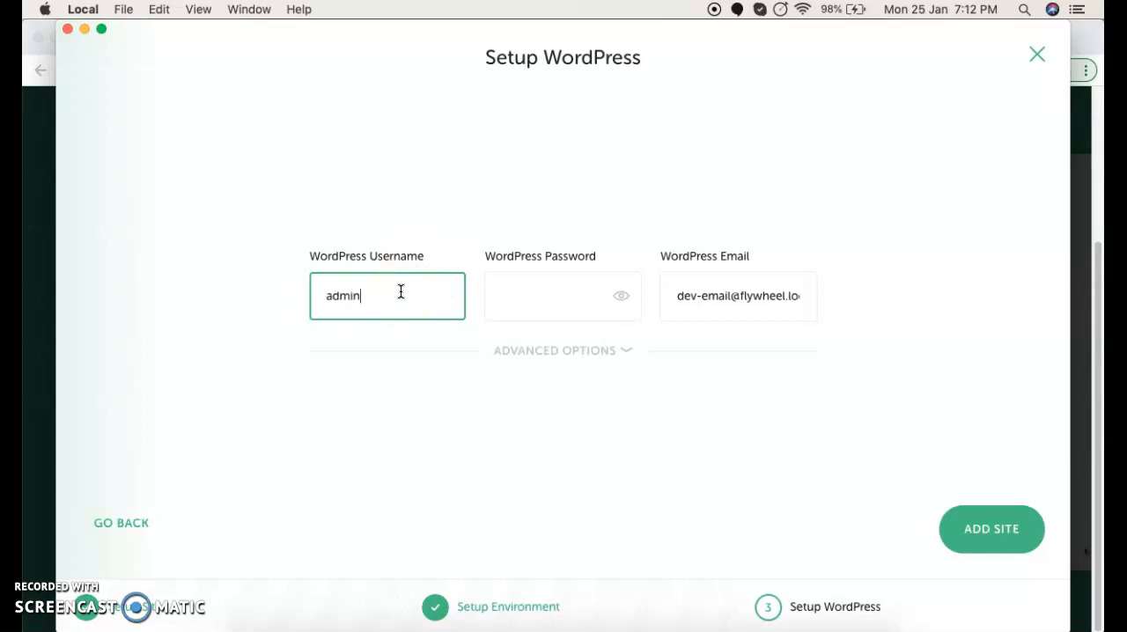
{"action": "left_click", "coordinate": [542, 303]}
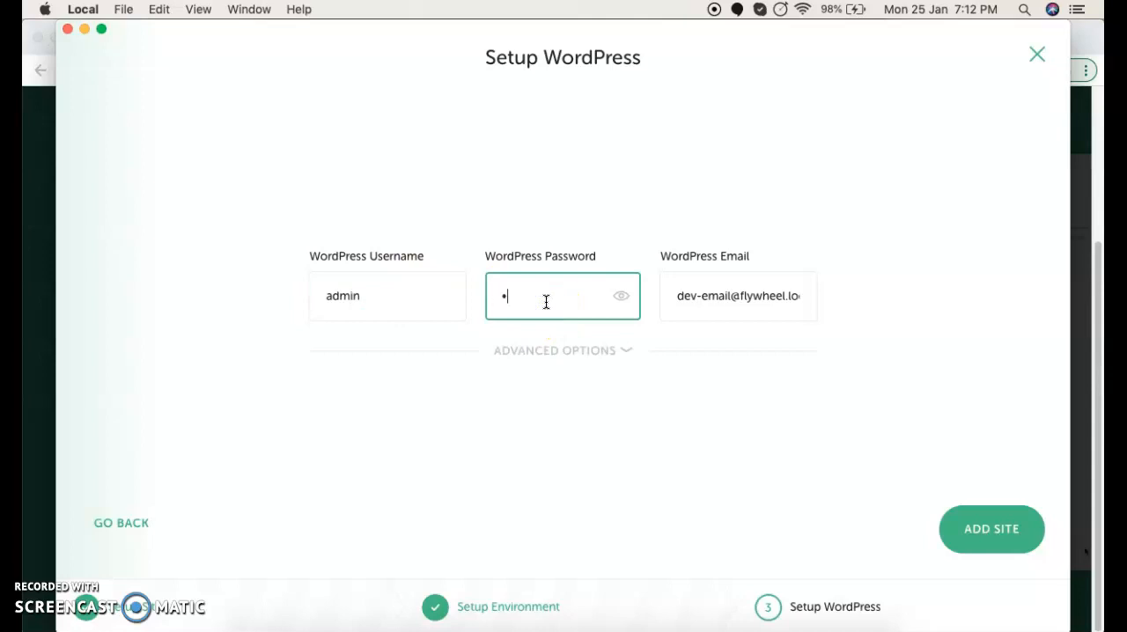
{"action": "left_click", "coordinate": [768, 295]}
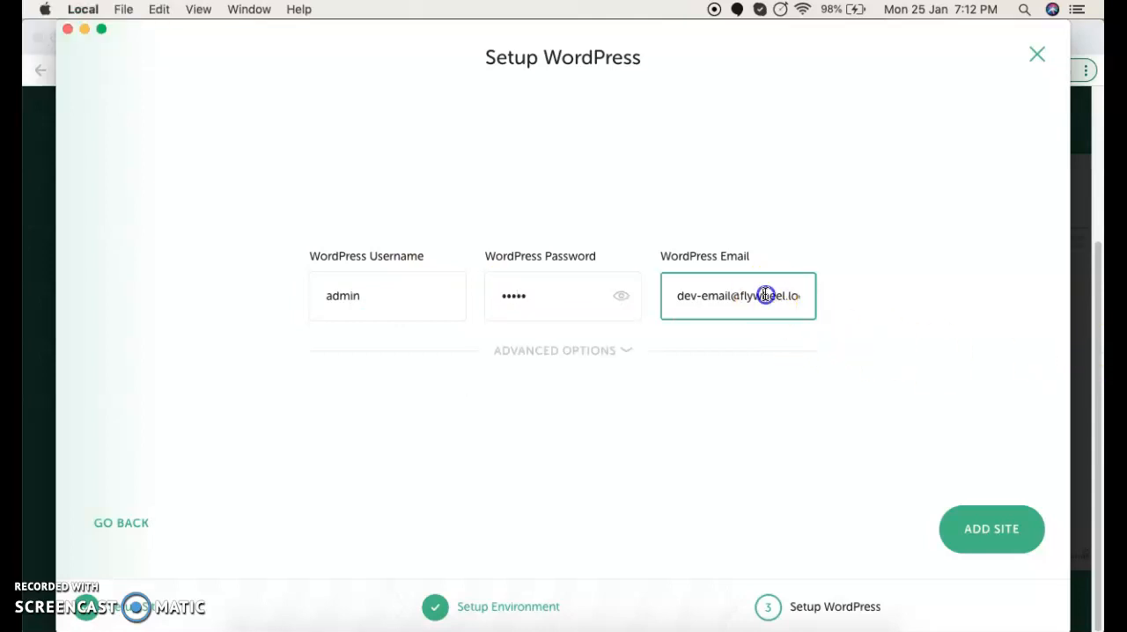
{"action": "left_click_drag", "start_coordinate": [699, 296], "coordinate": [808, 302]}
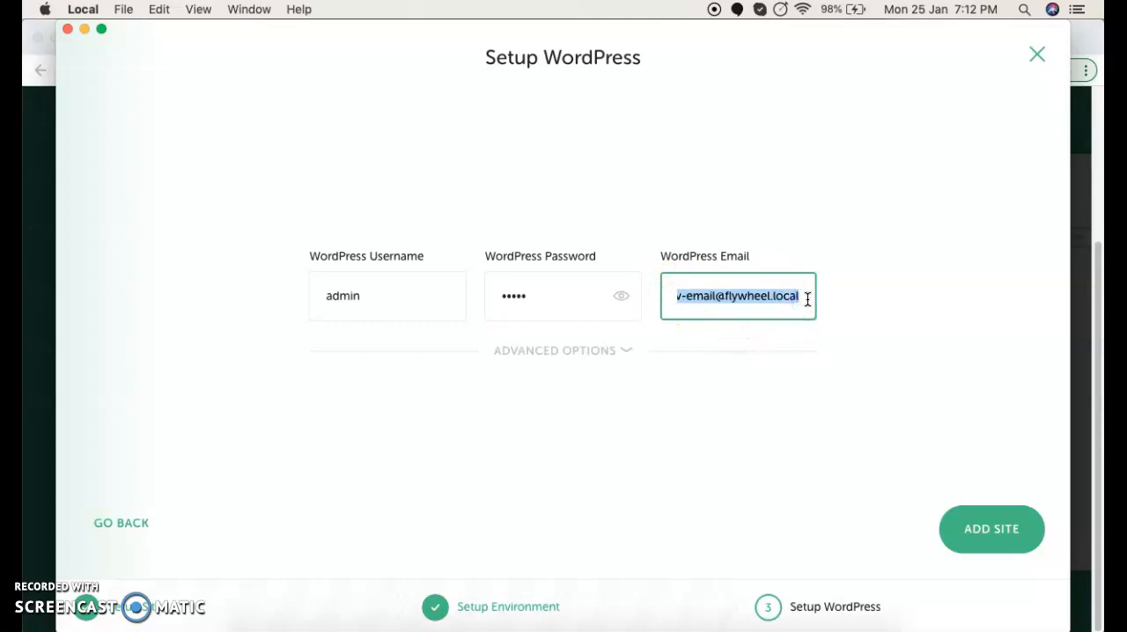
{"action": "left_click", "coordinate": [614, 351]}
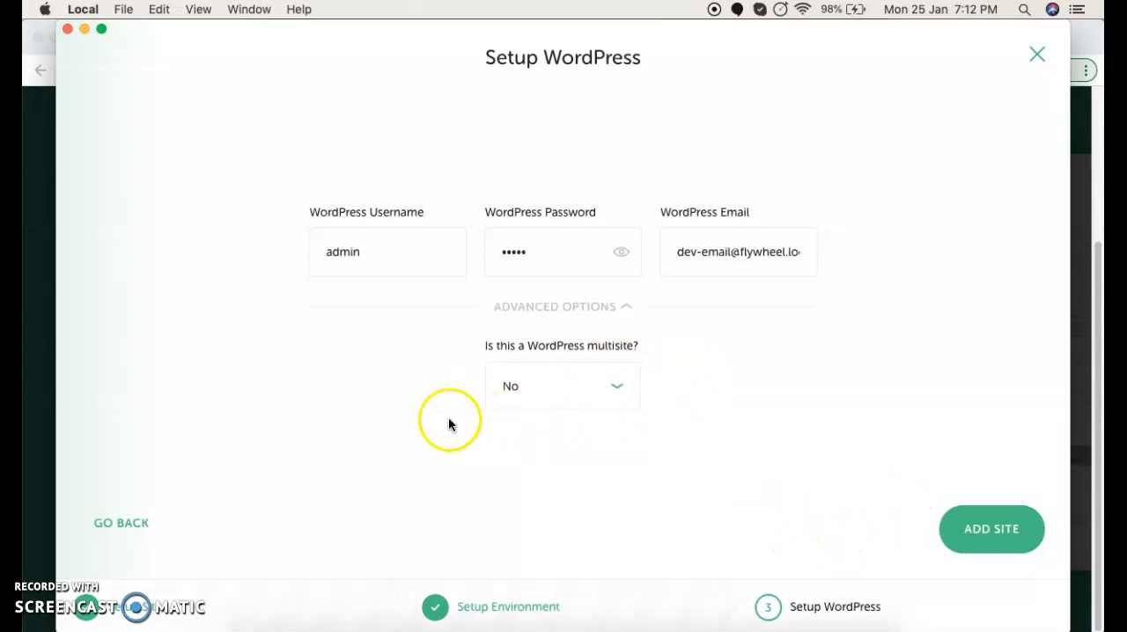
{"action": "left_click", "coordinate": [988, 531]}
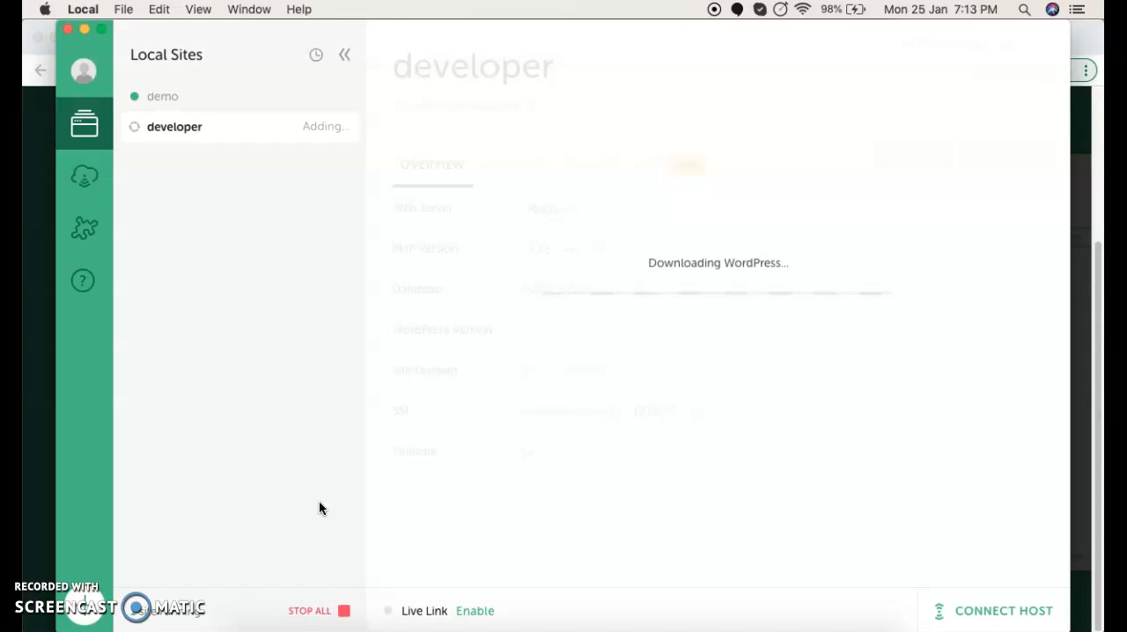
Step: Open the newly added developer site in the browser
{"action": "left_click", "coordinate": [61, 594]}
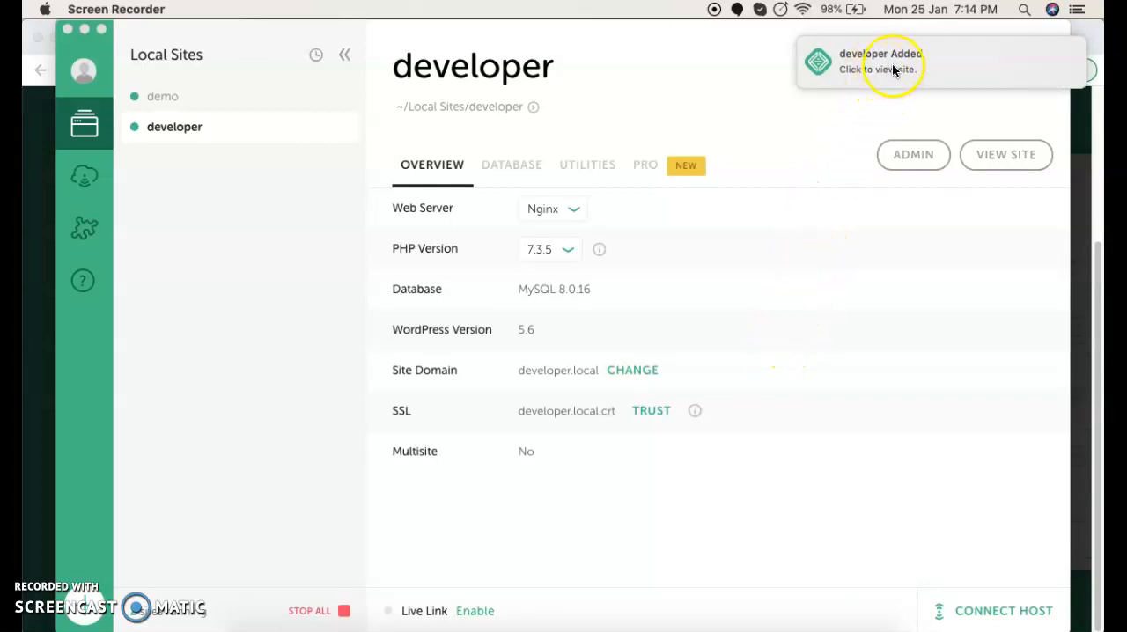
{"action": "left_click", "coordinate": [892, 63]}
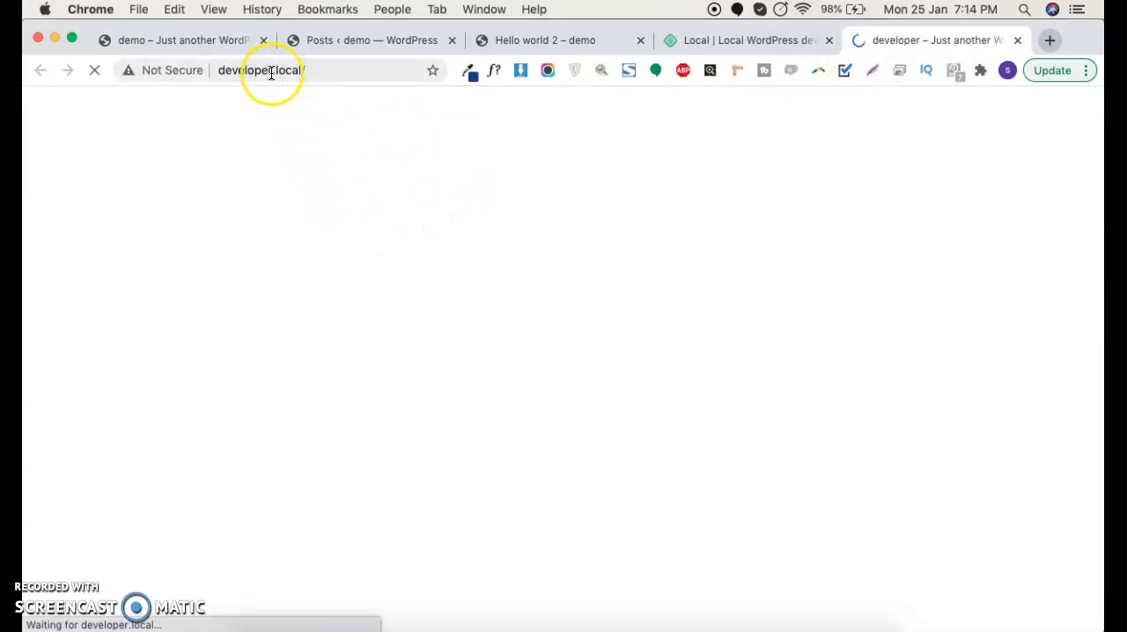
Step: Look over the developer site's front page
{"action": "scroll", "coordinate": [394, 297], "scroll_direction": "down", "scroll_amount": 1}
{"action": "scroll", "coordinate": [394, 297], "scroll_direction": "down", "scroll_amount": 5}
{"action": "scroll", "coordinate": [392, 289], "scroll_direction": "up", "scroll_amount": 6}
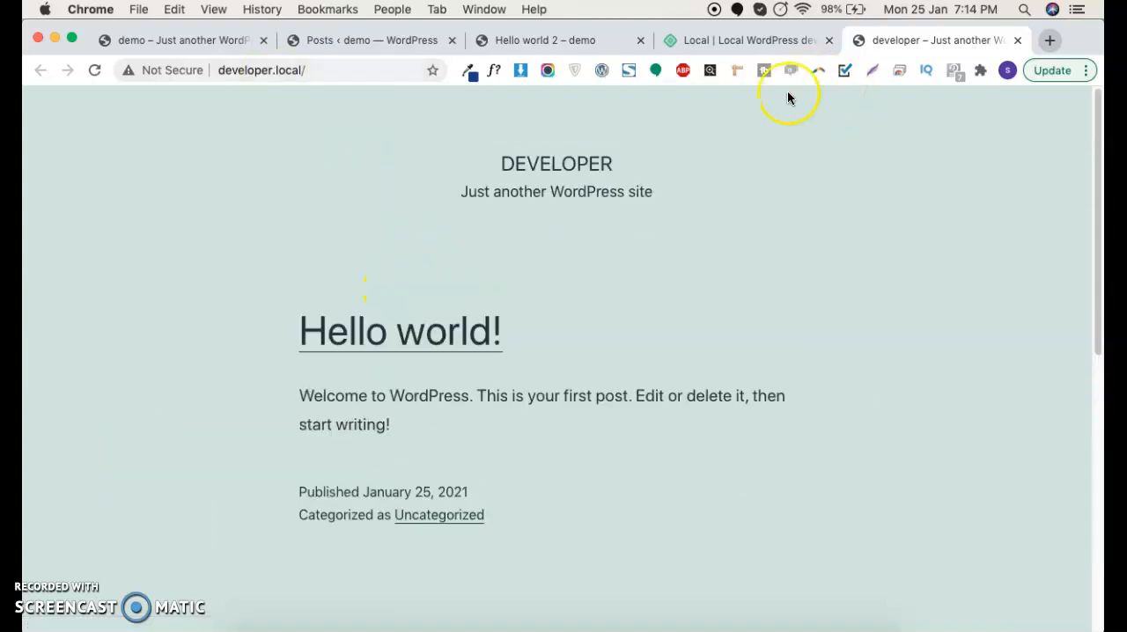
Step: Switch to Local, open the developer site's WordPress admin, log in as admin with the account password, and dismiss the browser's password warning
{"action": "left_click", "coordinate": [754, 624]}
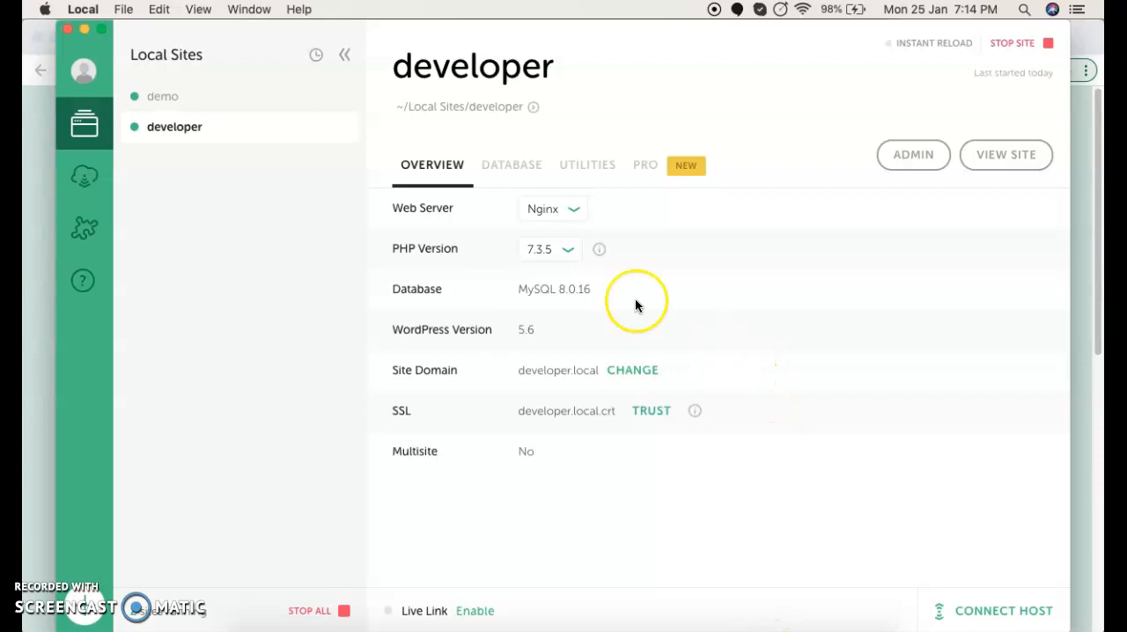
{"action": "left_click", "coordinate": [909, 157]}
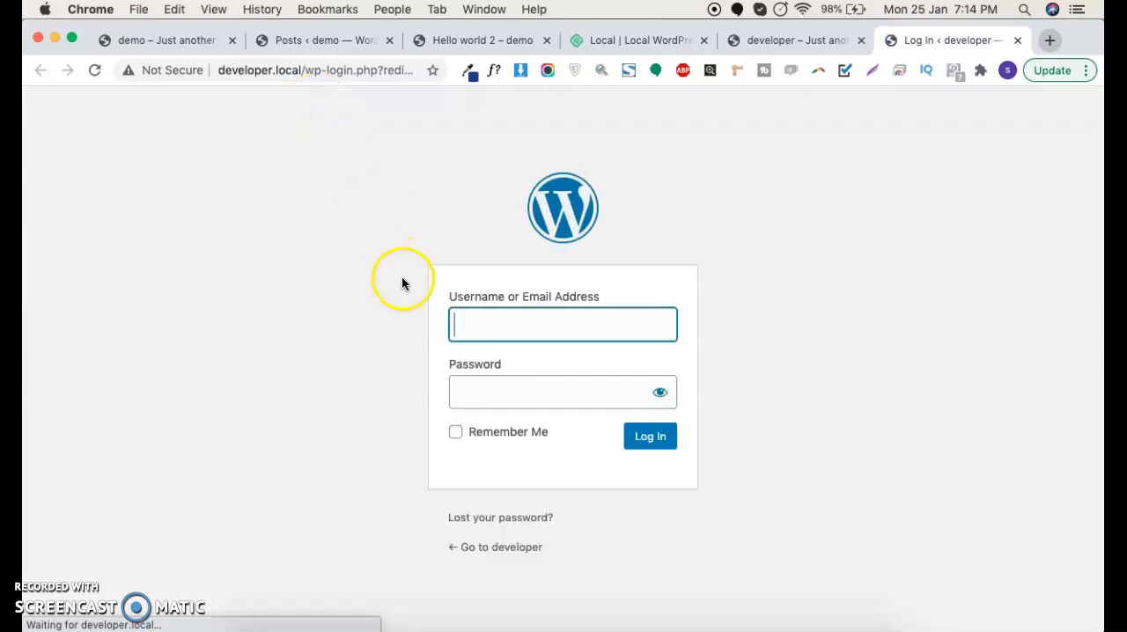
{"action": "type", "text": "admin"}
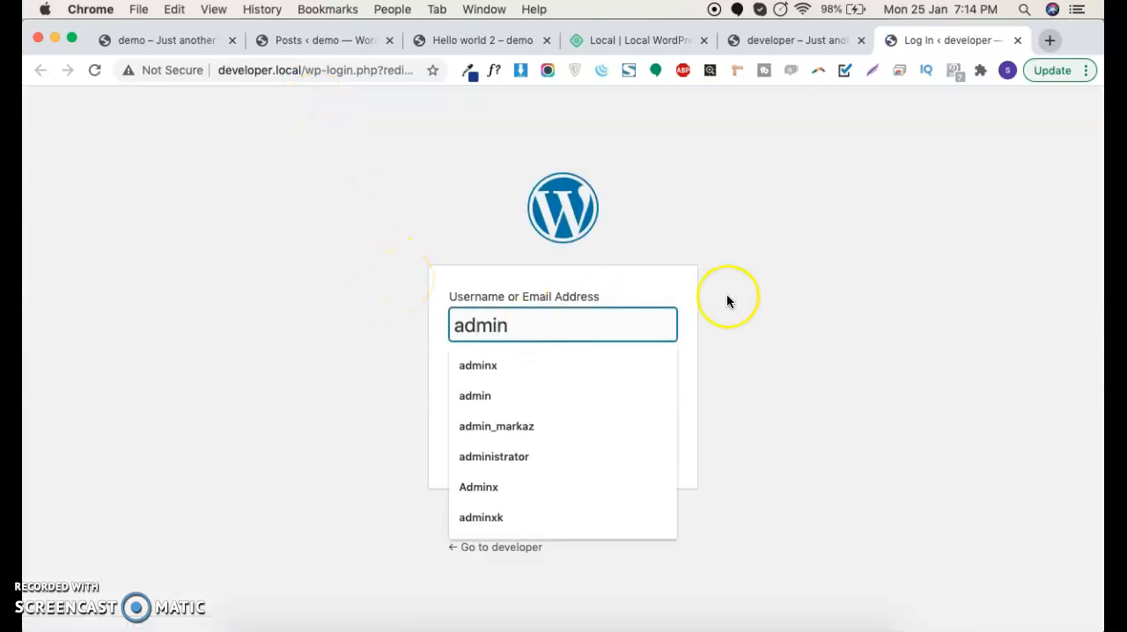
{"action": "left_click", "coordinate": [727, 301]}
{"action": "left_click", "coordinate": [536, 391]}
{"action": "type", "text": "admin"}
{"action": "left_click", "coordinate": [656, 437]}
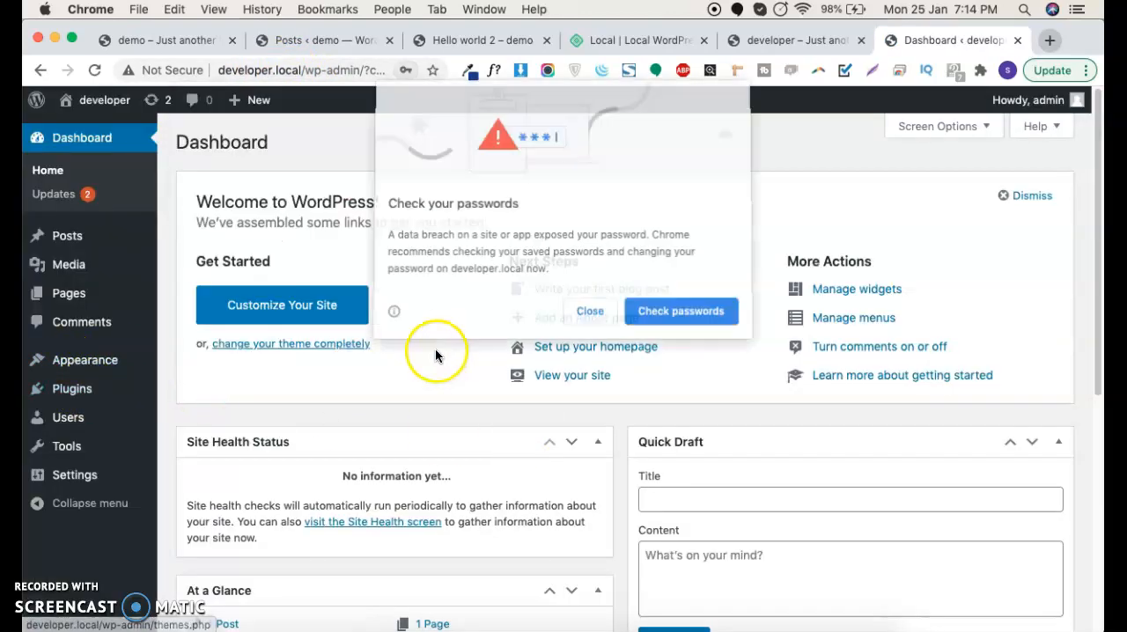
{"action": "left_click", "coordinate": [592, 311]}
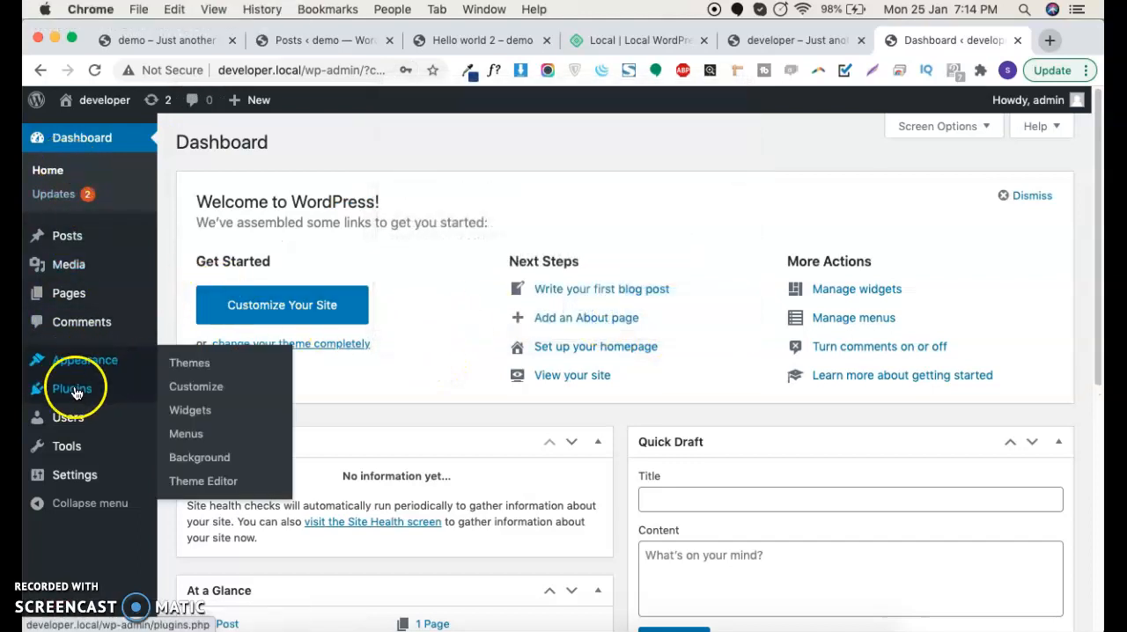
{"action": "mouse_move", "coordinate": [114, 485]}
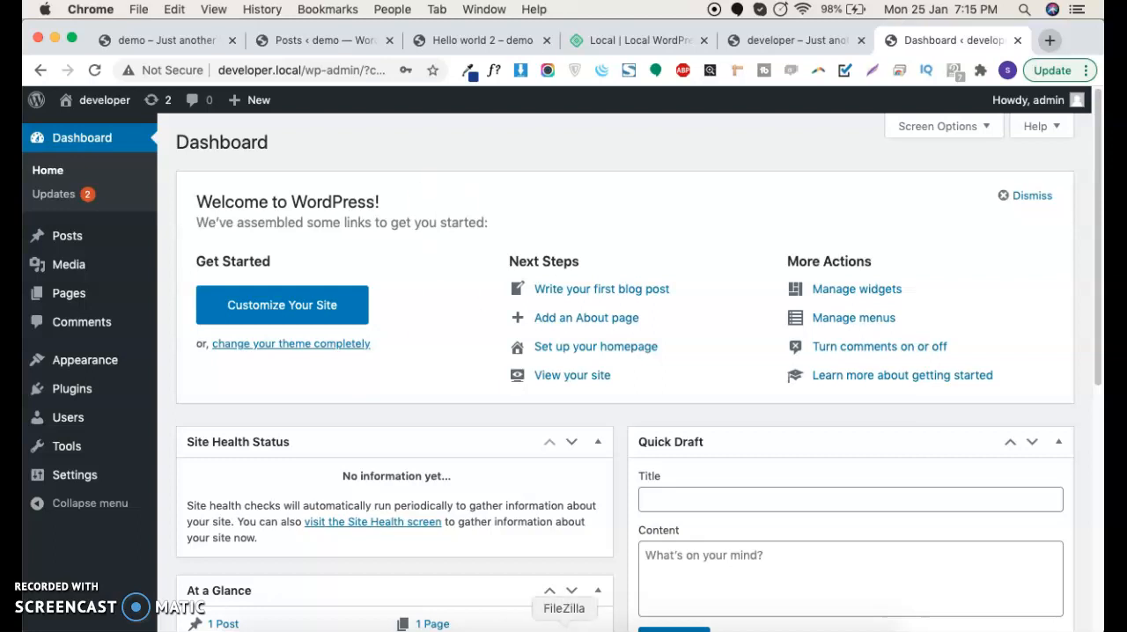
Step: Switch to Local, open the developer site's database in Adminer, and look through its list of tables
{"action": "left_click", "coordinate": [753, 627]}
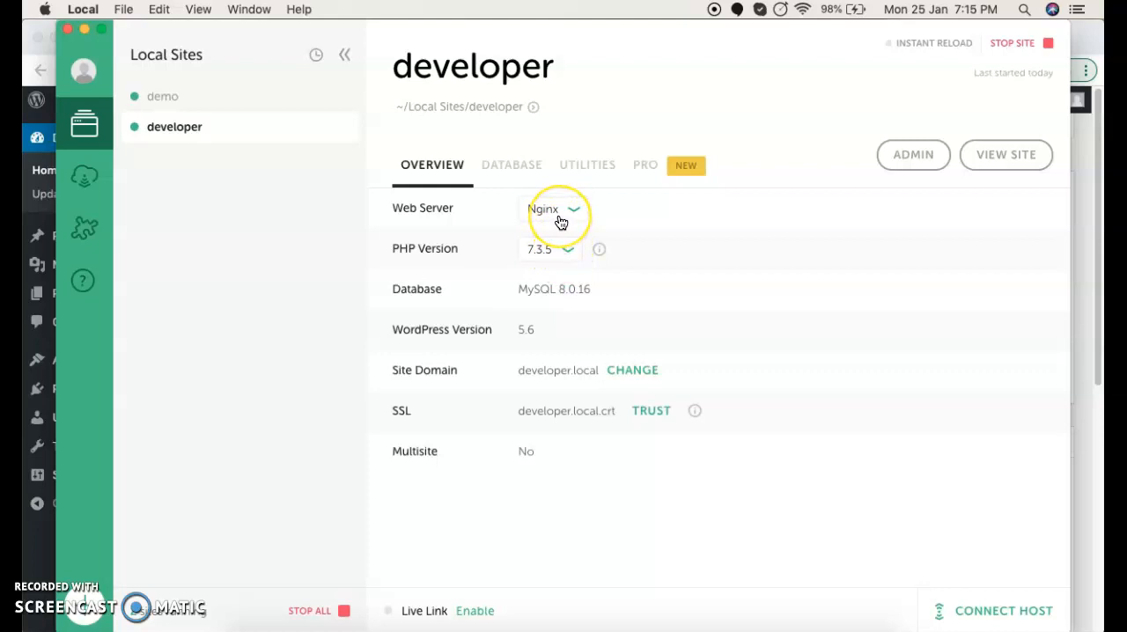
{"action": "left_click", "coordinate": [520, 167]}
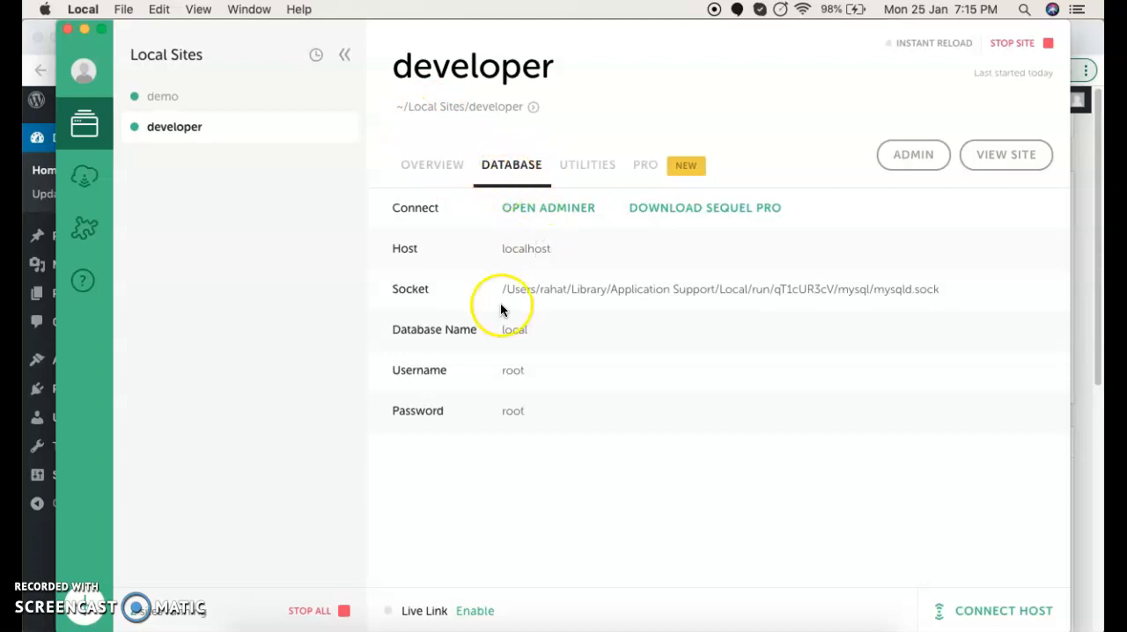
{"action": "left_click", "coordinate": [555, 207]}
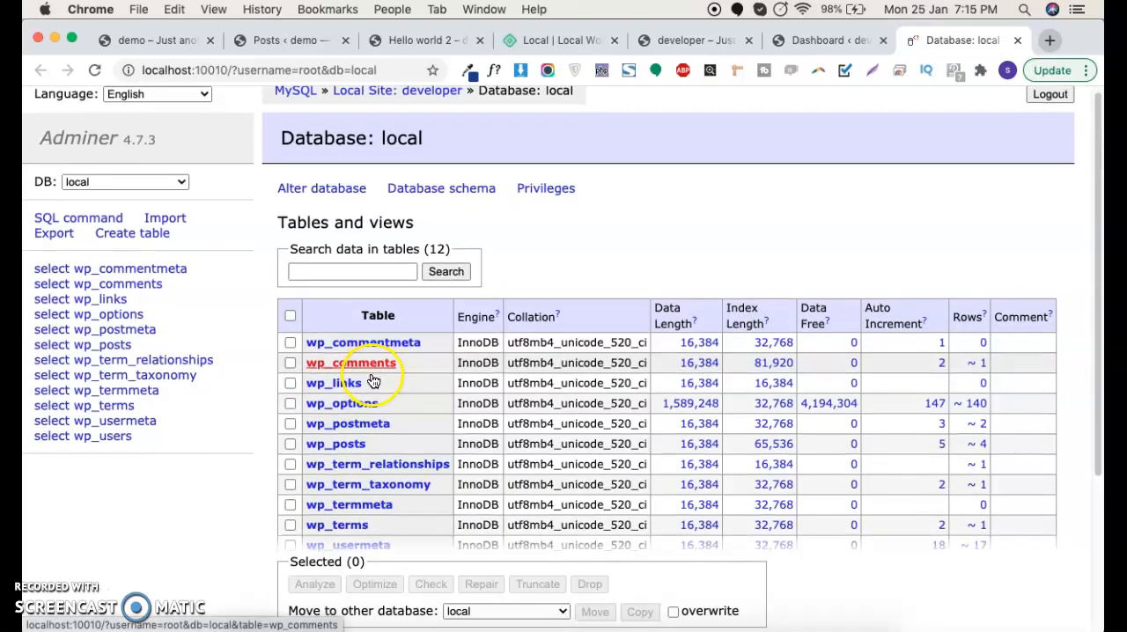
{"action": "scroll", "coordinate": [374, 379], "scroll_direction": "down", "scroll_amount": 3}
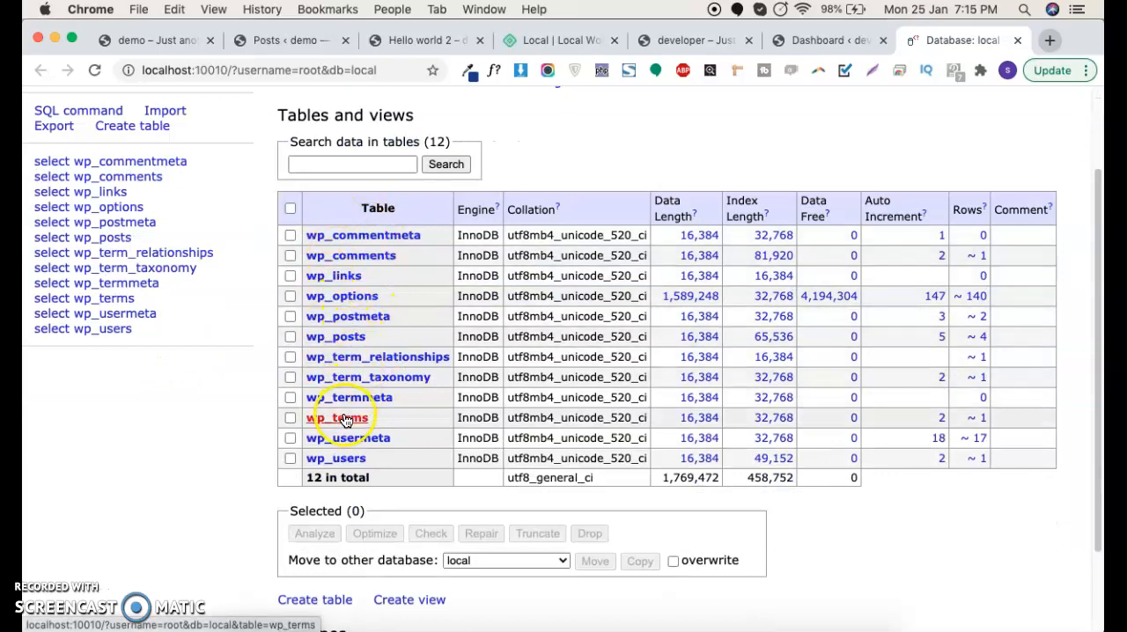
{"action": "scroll", "coordinate": [365, 414], "scroll_direction": "down", "scroll_amount": 1}
{"action": "scroll", "coordinate": [366, 414], "scroll_direction": "down", "scroll_amount": 1}
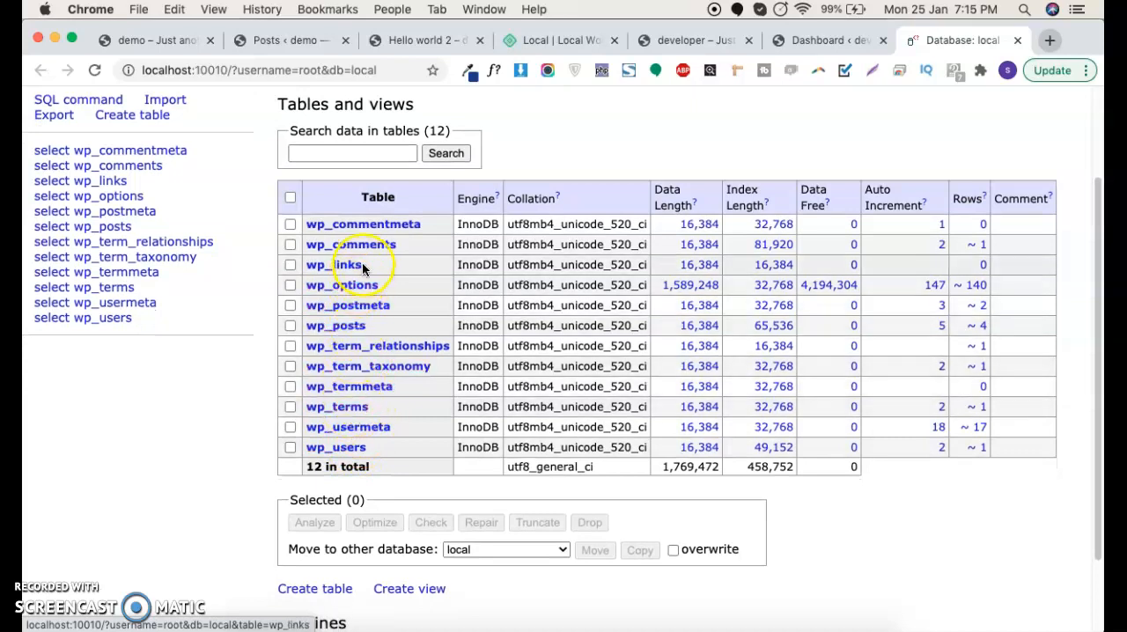
Step: Open the wp_options table, display its data, and review the stored option rows
{"action": "left_click", "coordinate": [359, 286]}
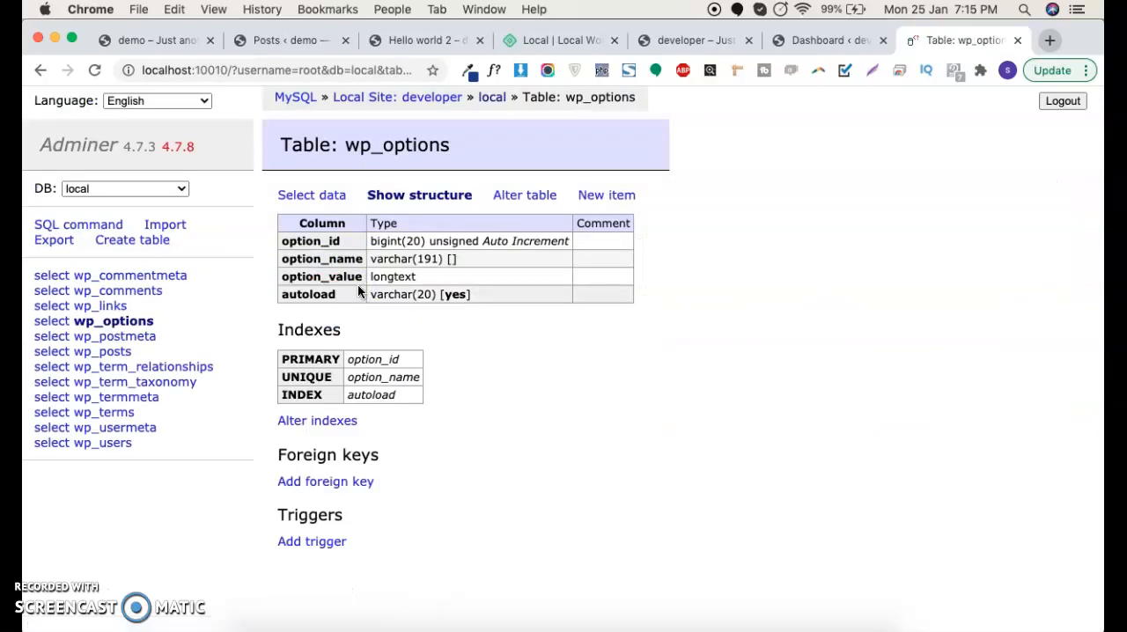
{"action": "left_click", "coordinate": [326, 200]}
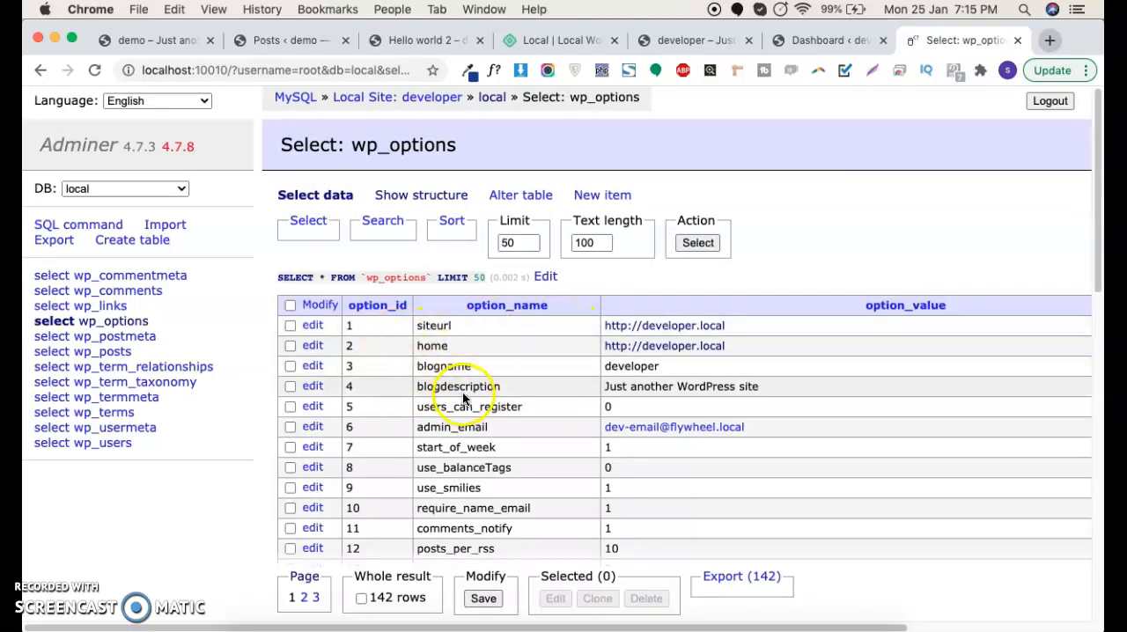
{"action": "scroll", "coordinate": [480, 381], "scroll_direction": "down", "scroll_amount": 10}
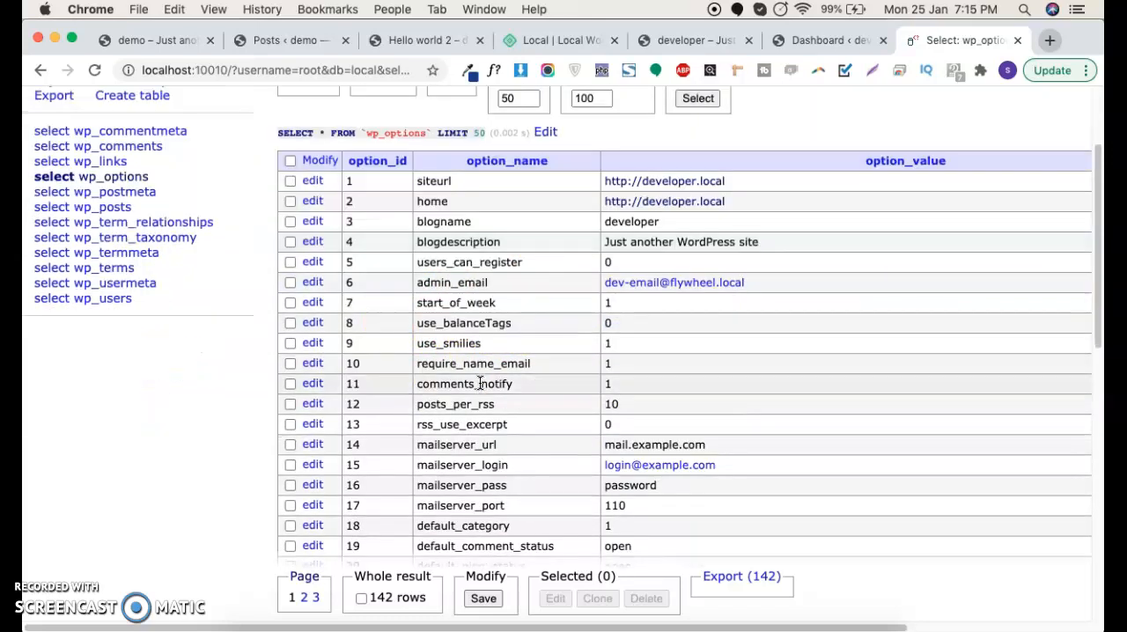
{"action": "scroll", "coordinate": [479, 381], "scroll_direction": "down", "scroll_amount": 10}
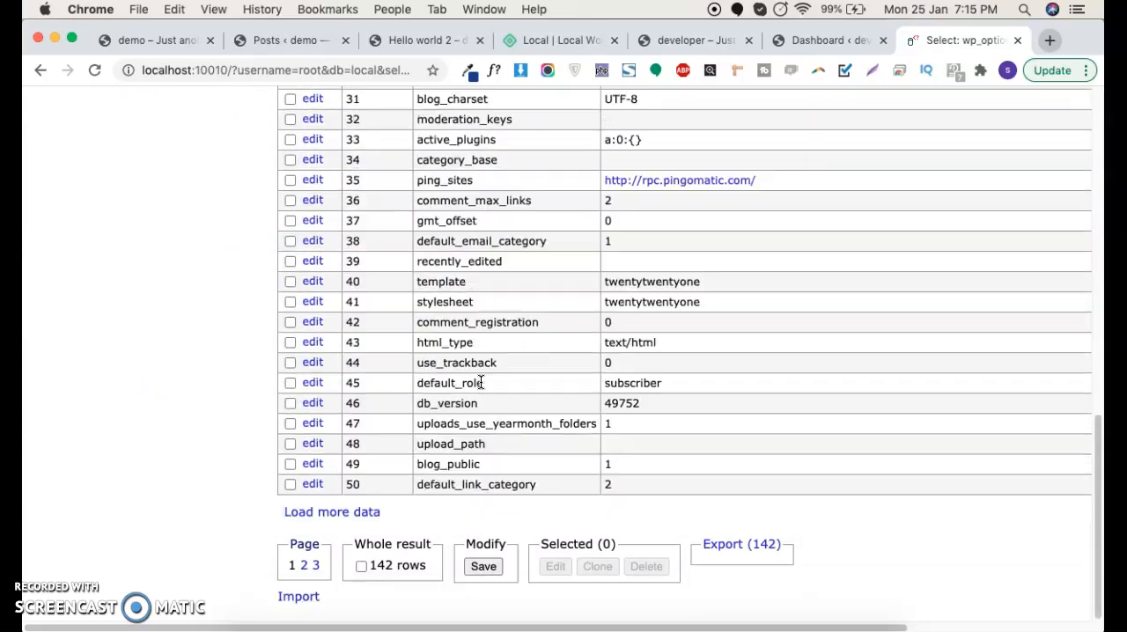
{"action": "scroll", "coordinate": [503, 441], "scroll_direction": "up", "scroll_amount": 20}
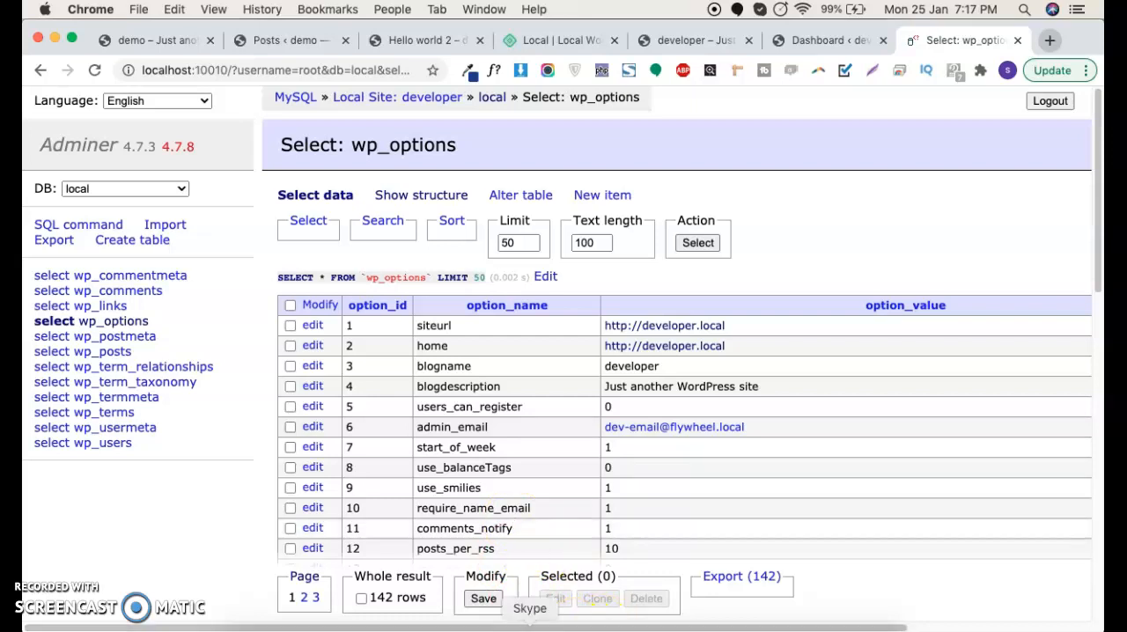
Step: Switch to Local, enable the Live Link for the developer site, and copy the link
{"action": "left_click", "coordinate": [753, 625]}
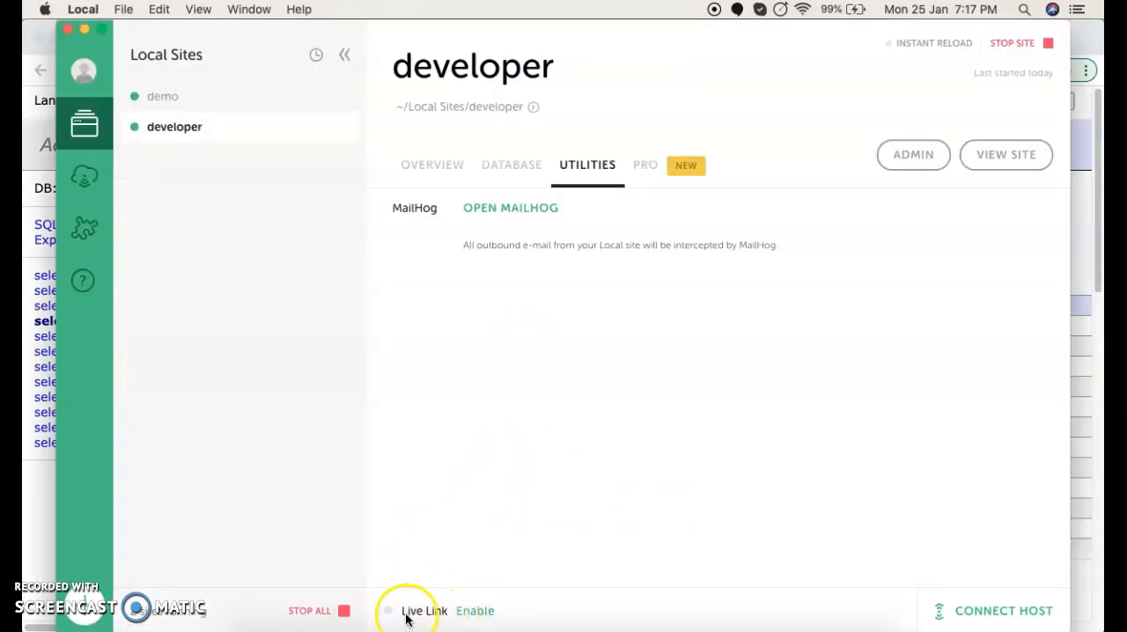
{"action": "left_click", "coordinate": [475, 613]}
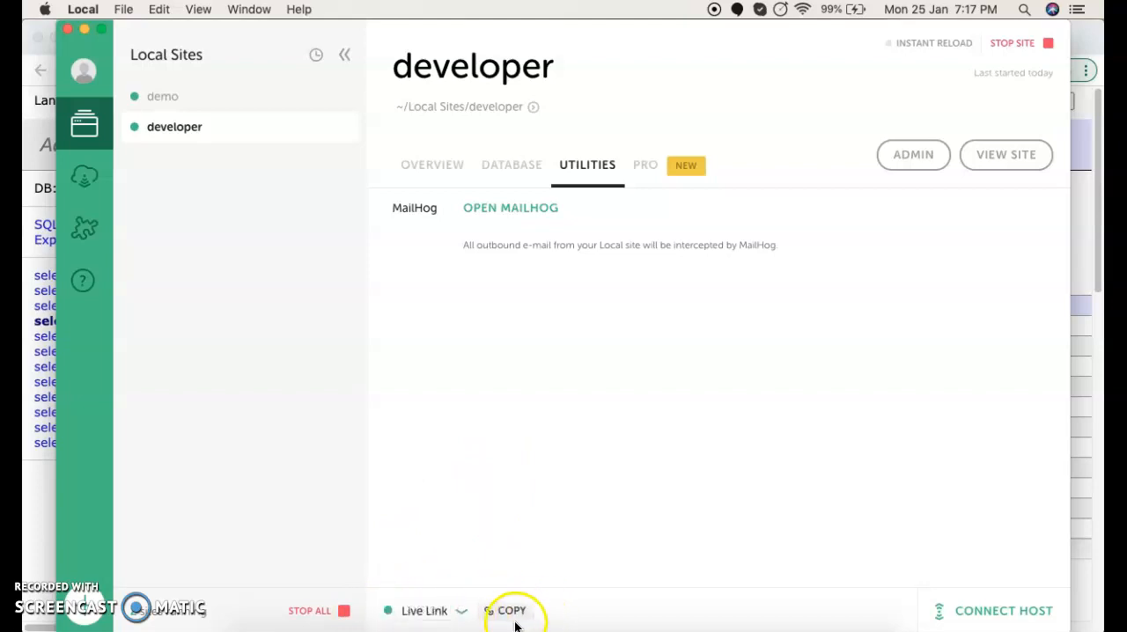
{"action": "left_click", "coordinate": [513, 617]}
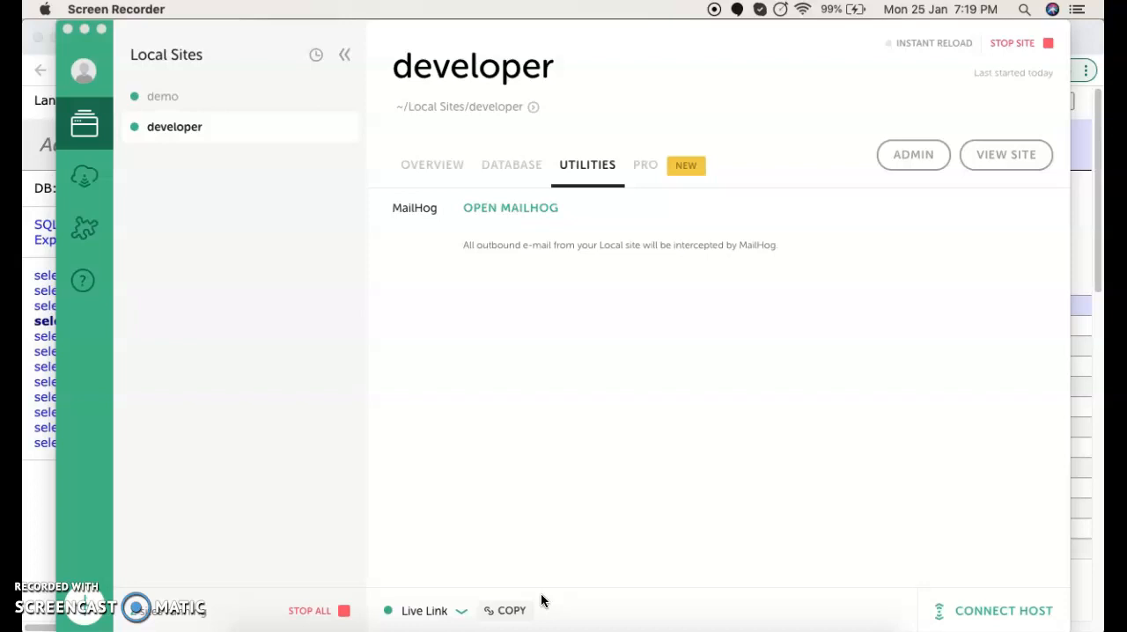
{"action": "left_click", "coordinate": [541, 601]}
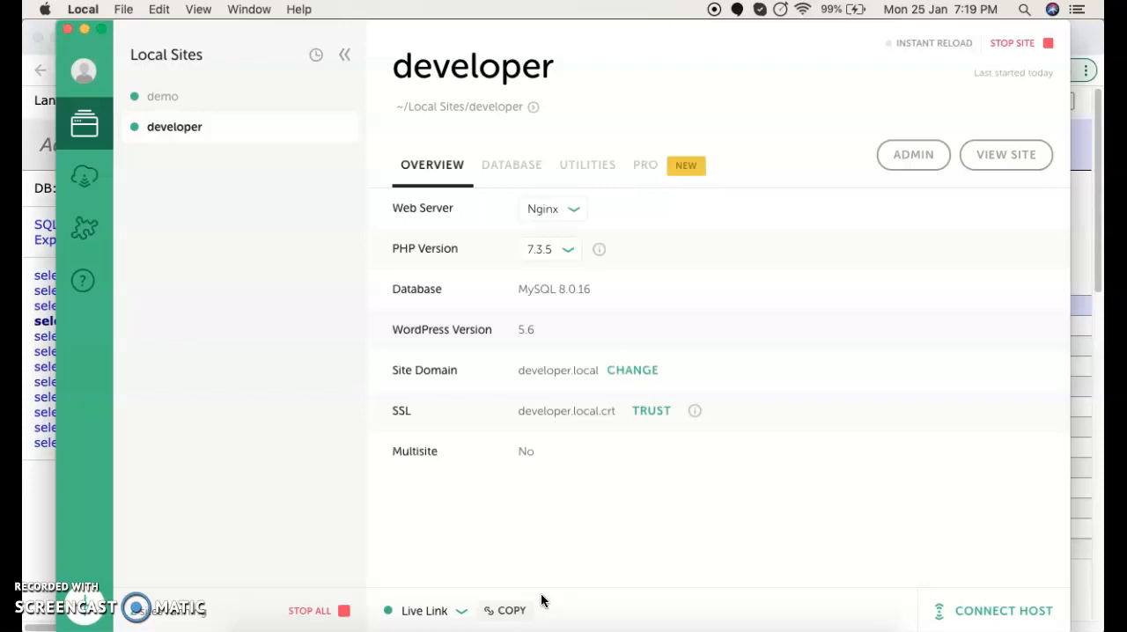